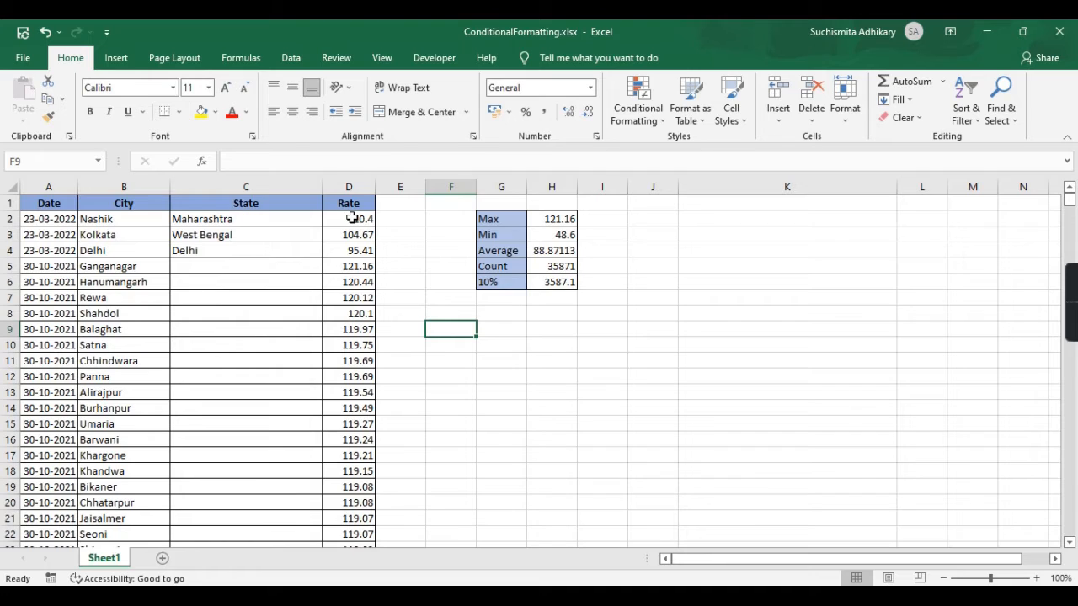
- Apply blue gradient-fill data bars to all the rate values in D2:D35872 with conditional formatting
click(352, 217)
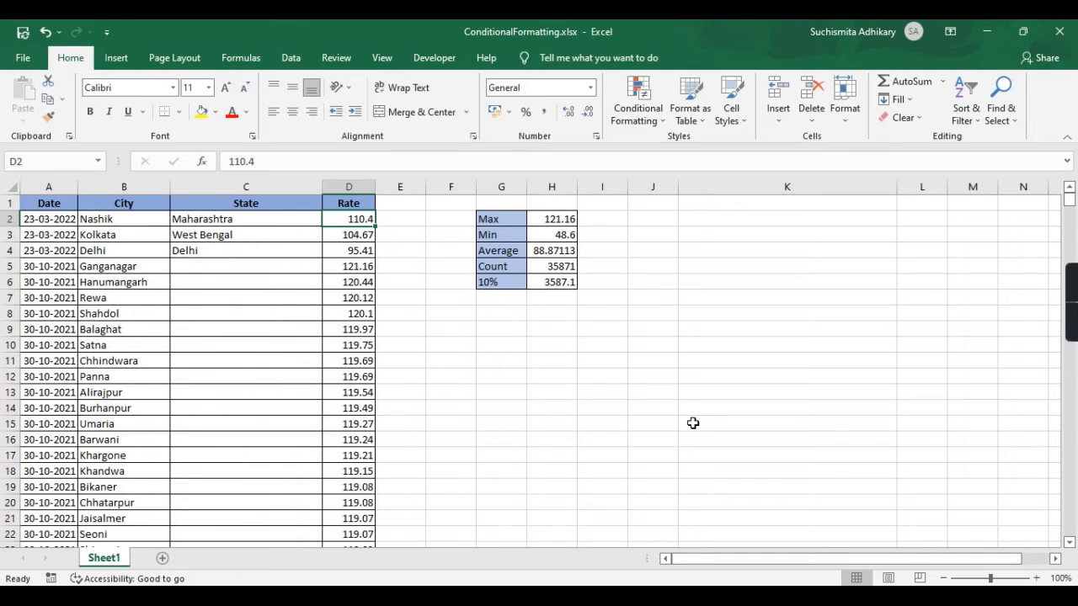
key(ctrl+shift+Down)
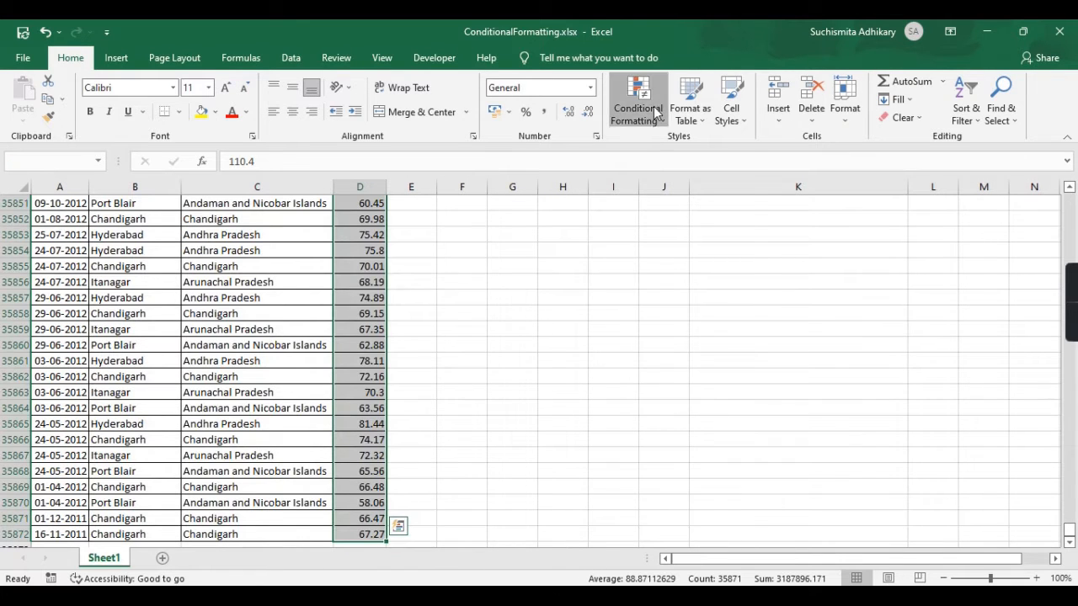
click(656, 112)
mouse_move(673, 218)
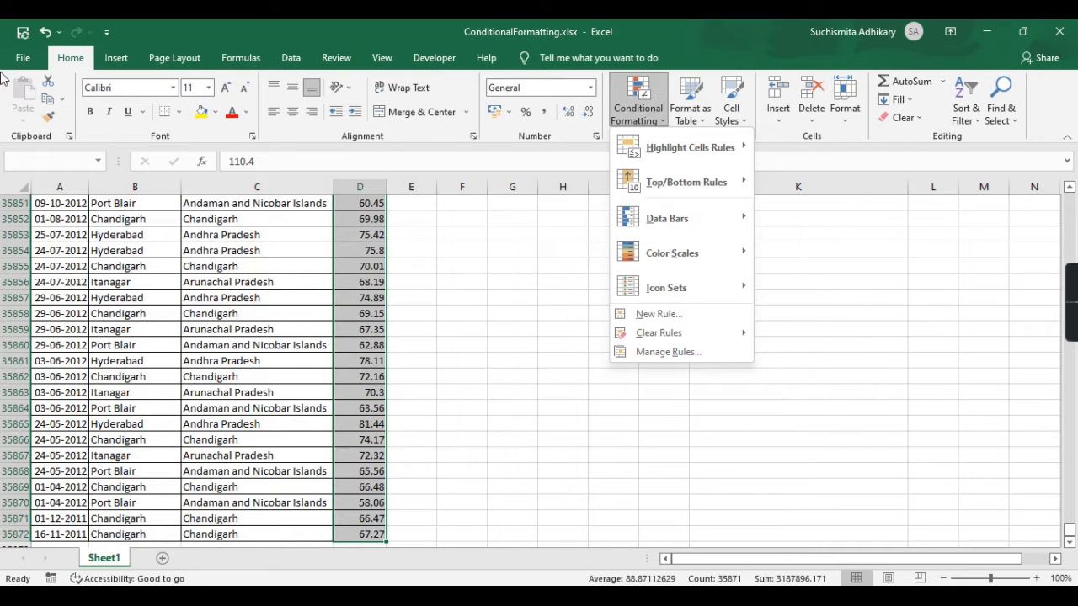
click(67, 57)
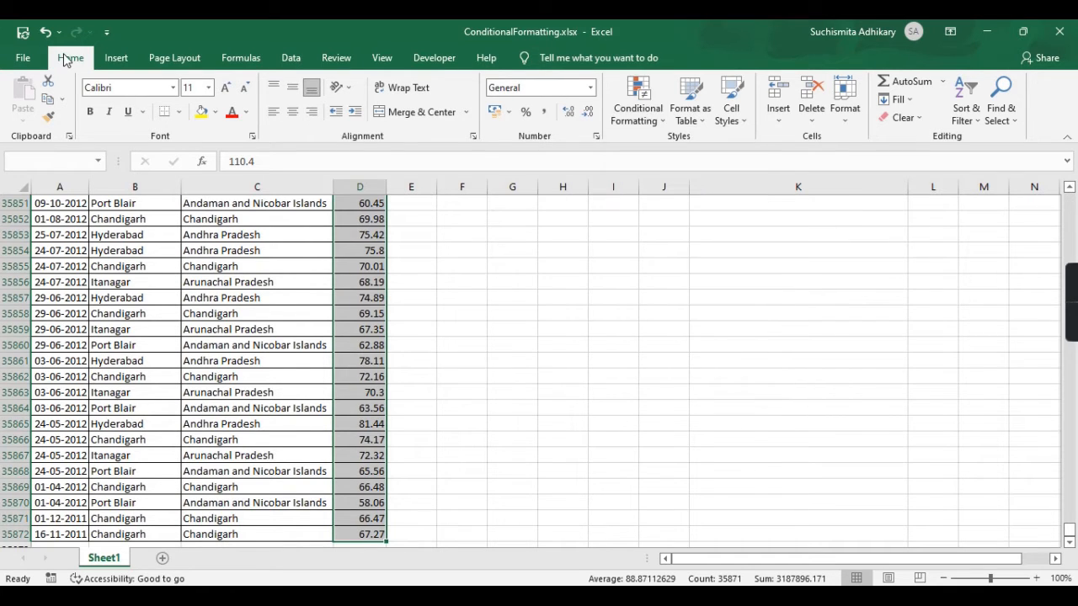
click(654, 112)
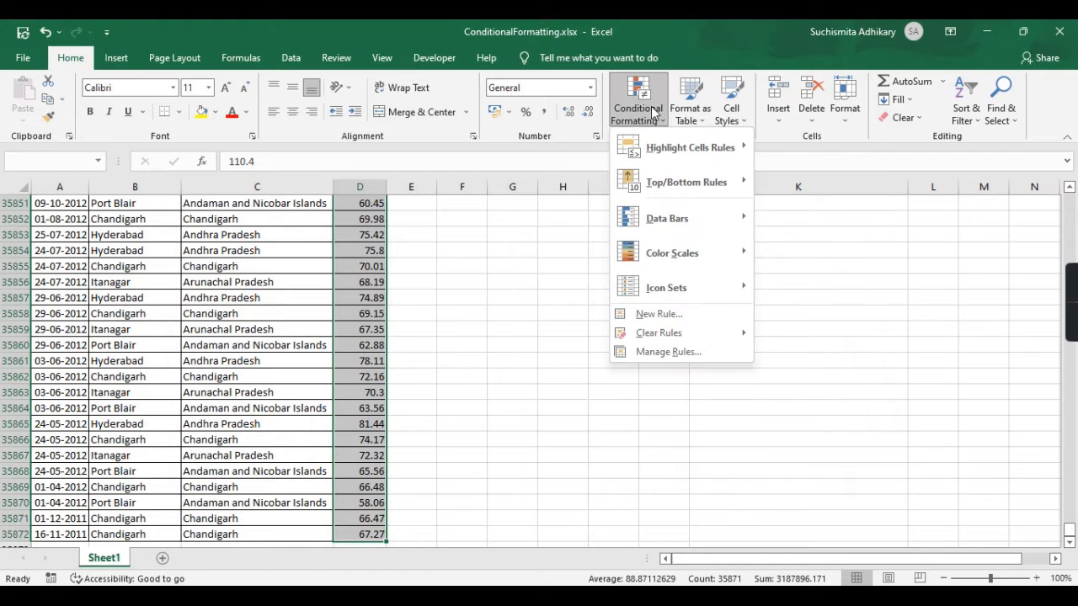
mouse_move(663, 222)
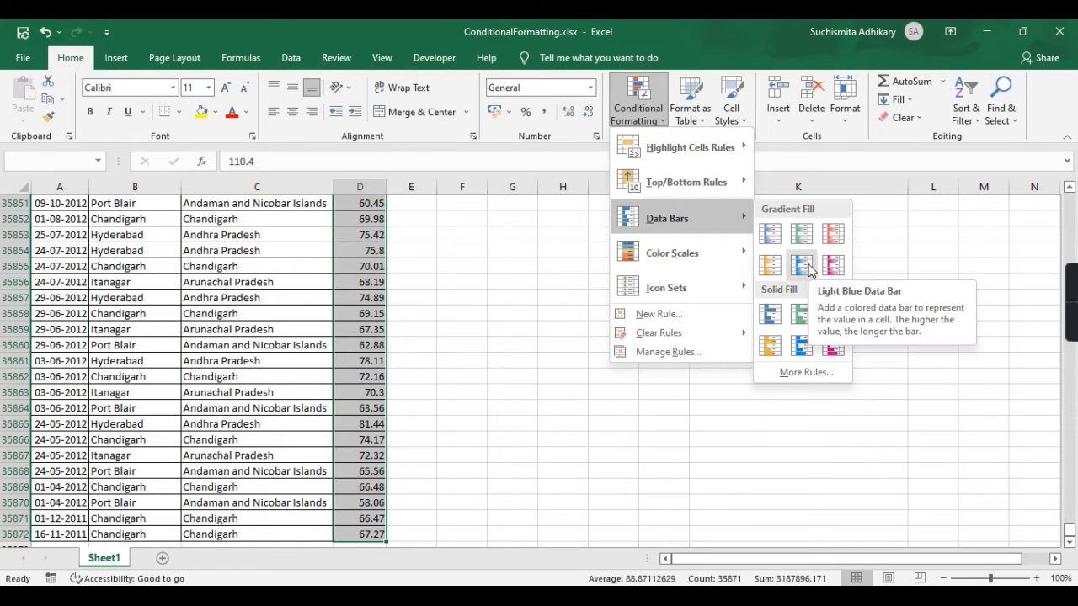
click(781, 235)
- Examine the data bars at the start of the Rate column against the maximum in the summary table
scroll(512, 257, up, 4)
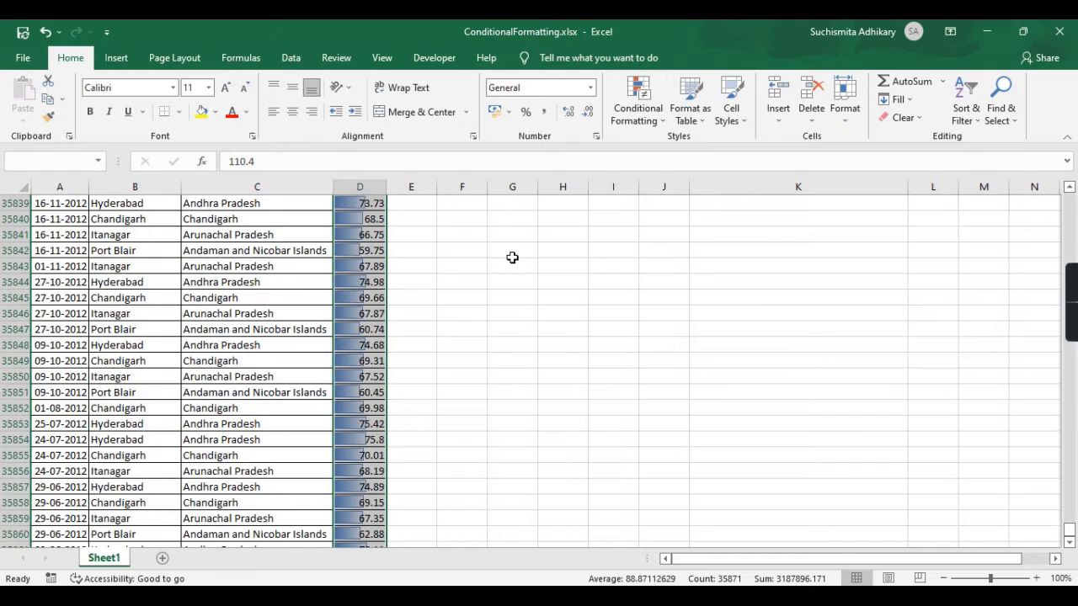
scroll(512, 258, up, 20)
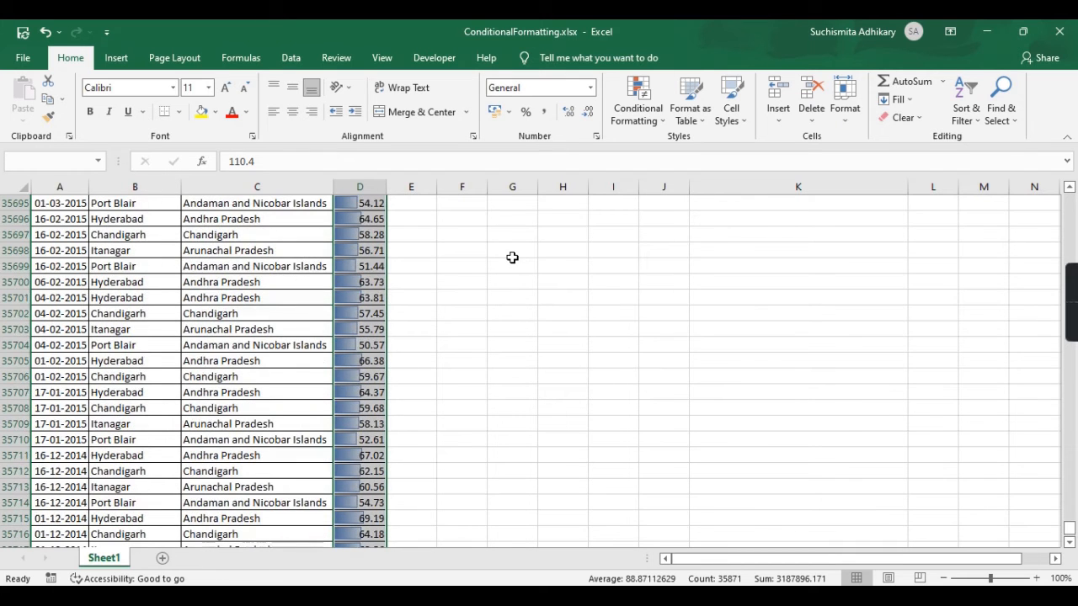
click(352, 313)
key(ctrl+Up)
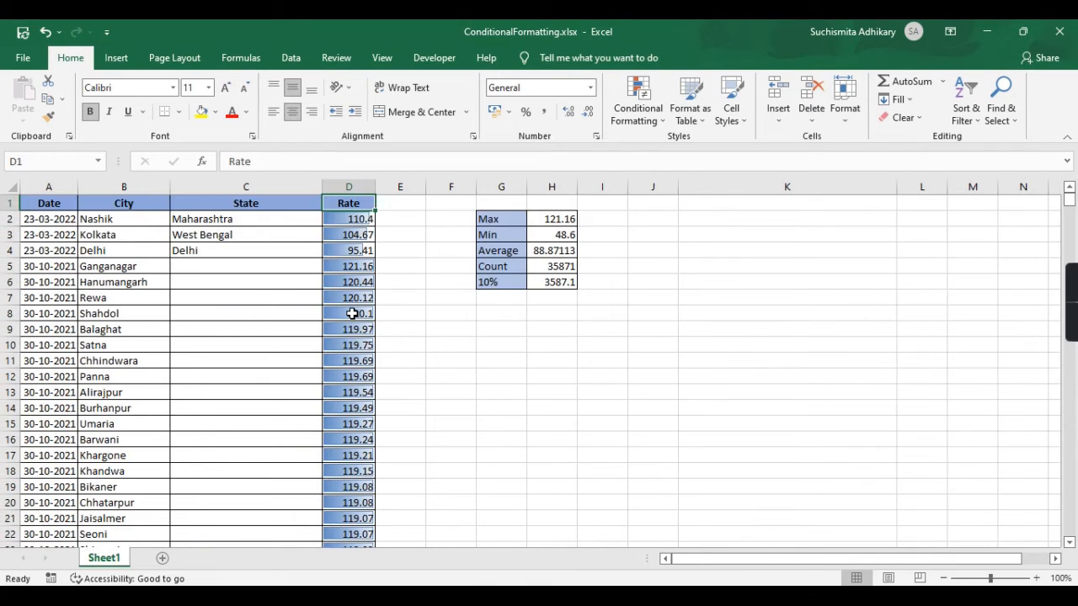
click(439, 289)
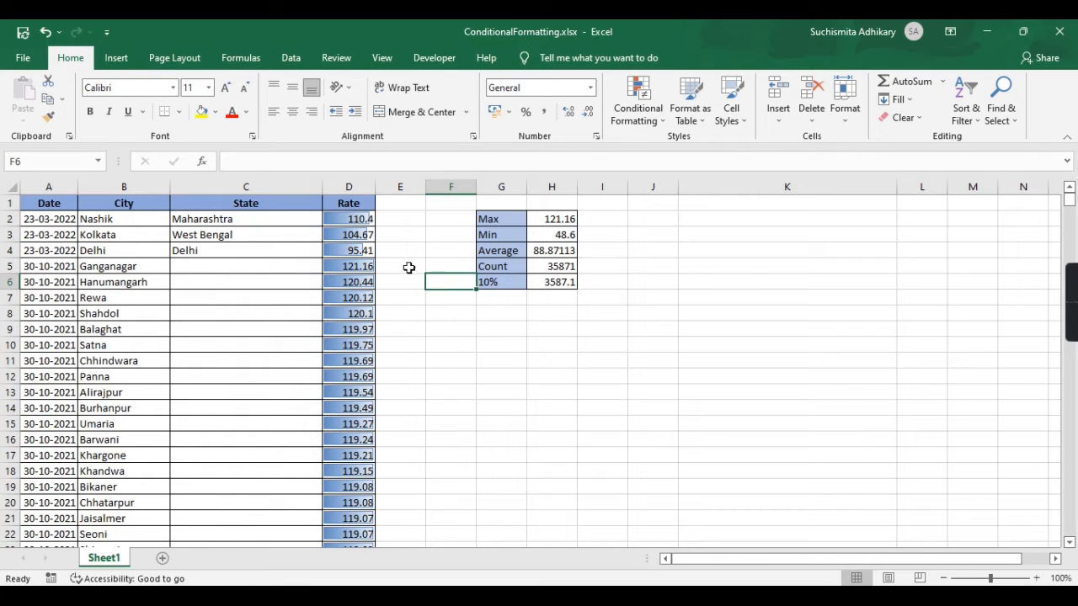
click(361, 219)
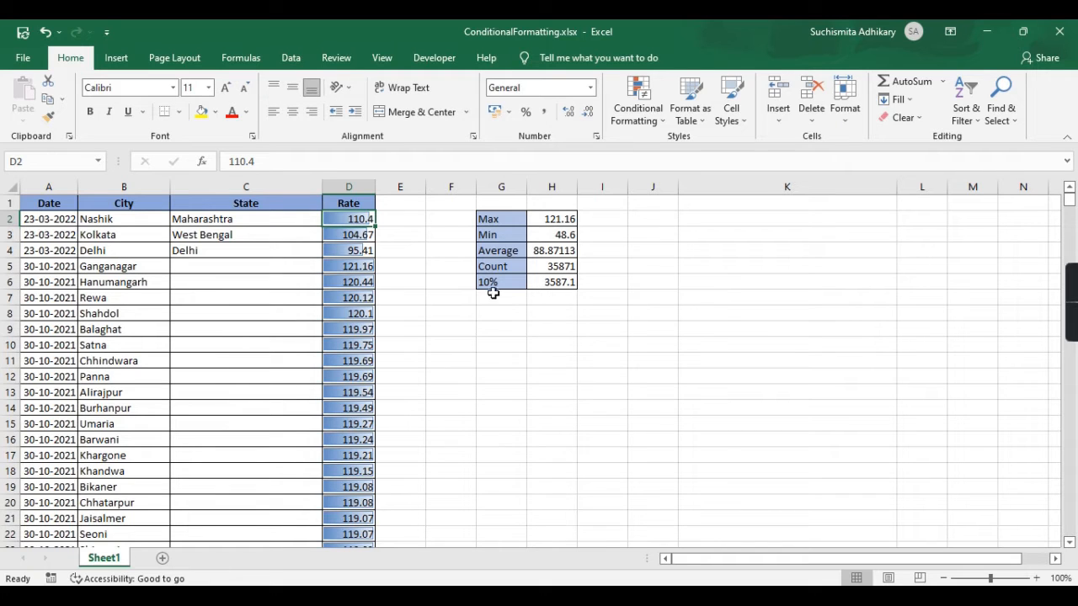
click(564, 220)
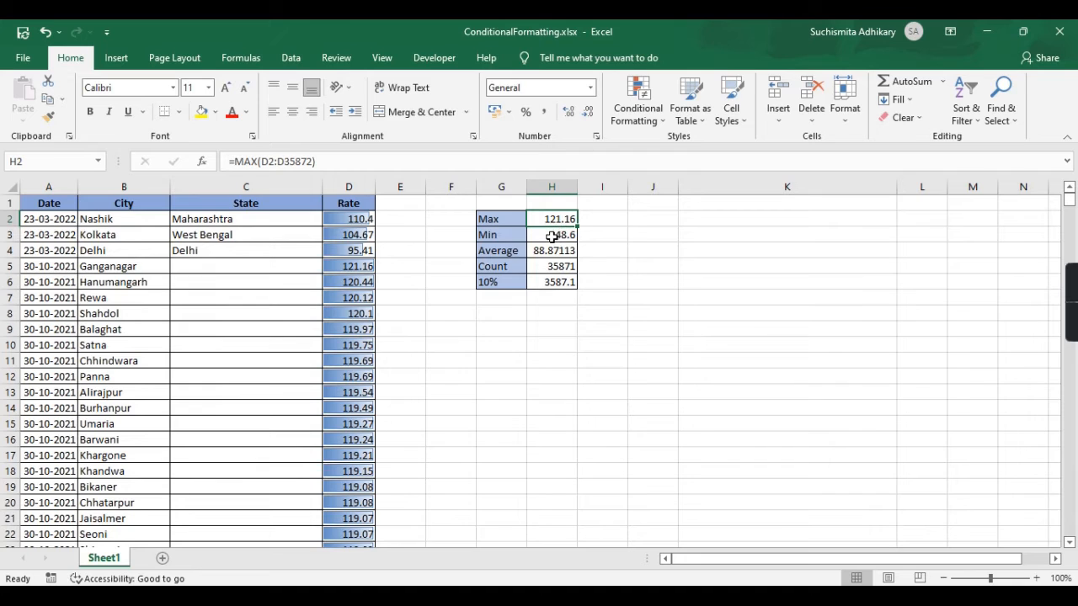
click(404, 217)
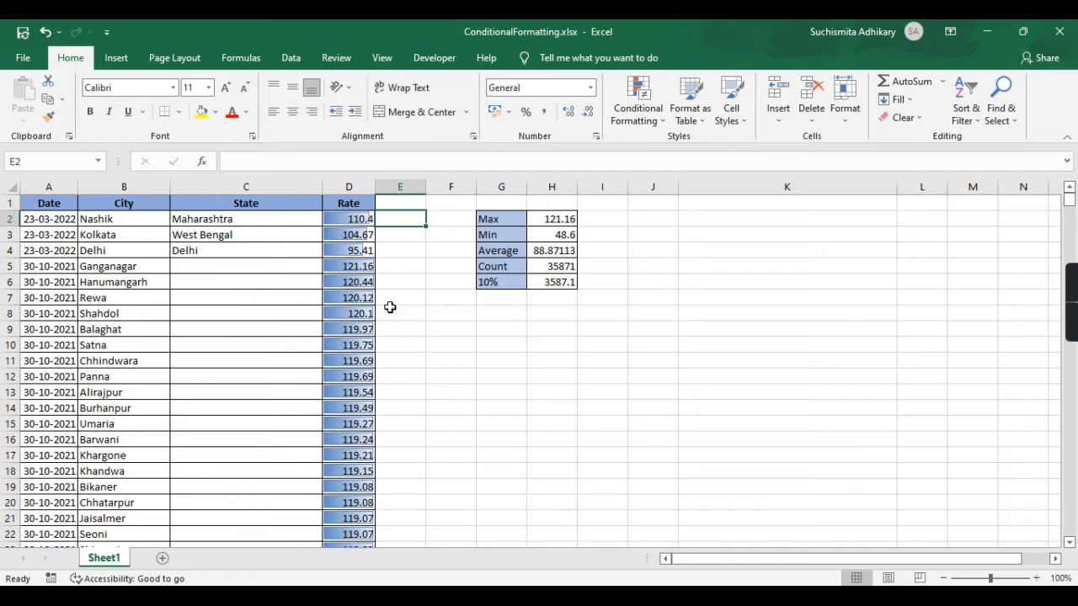
click(363, 264)
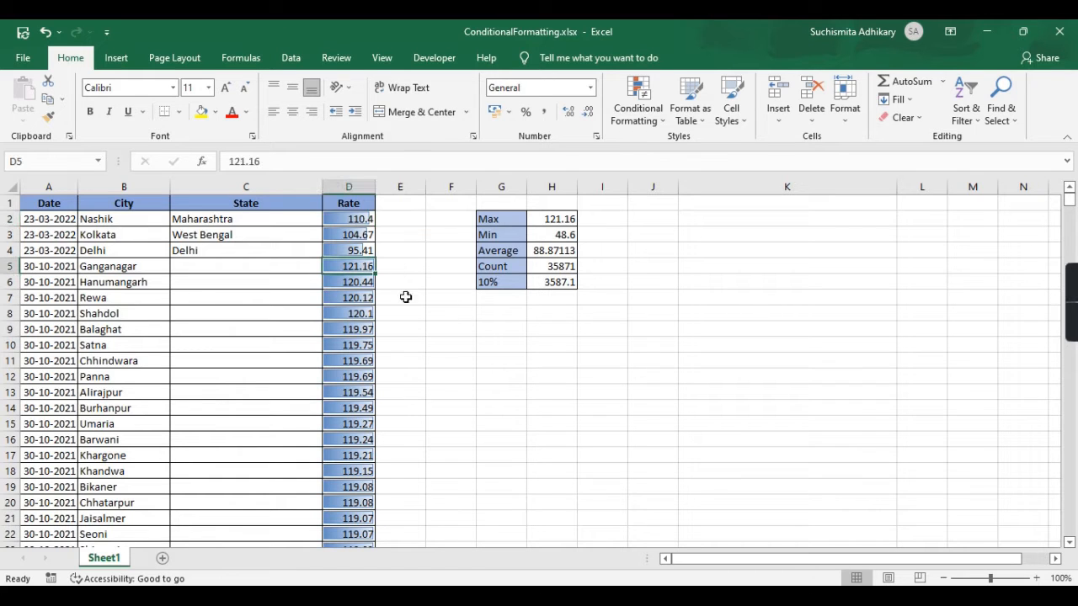
- Widen the Rate column to several times its width and review the data bar lengths down the rows
drag(377, 187, 708, 187)
scroll(737, 403, down, 1)
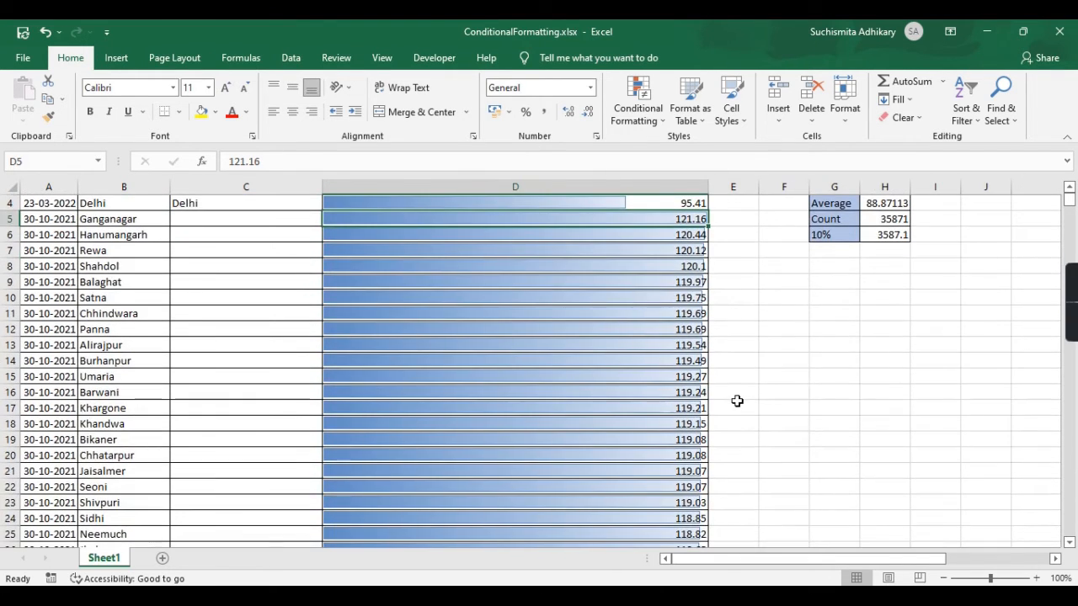
click(703, 235)
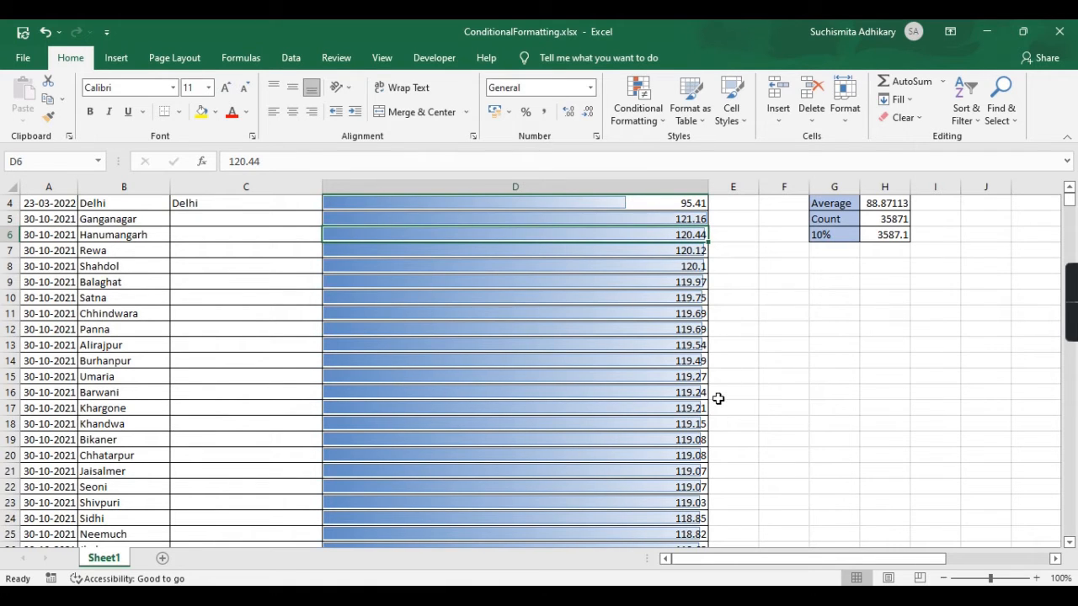
scroll(717, 399, down, 20)
scroll(718, 398, down, 20)
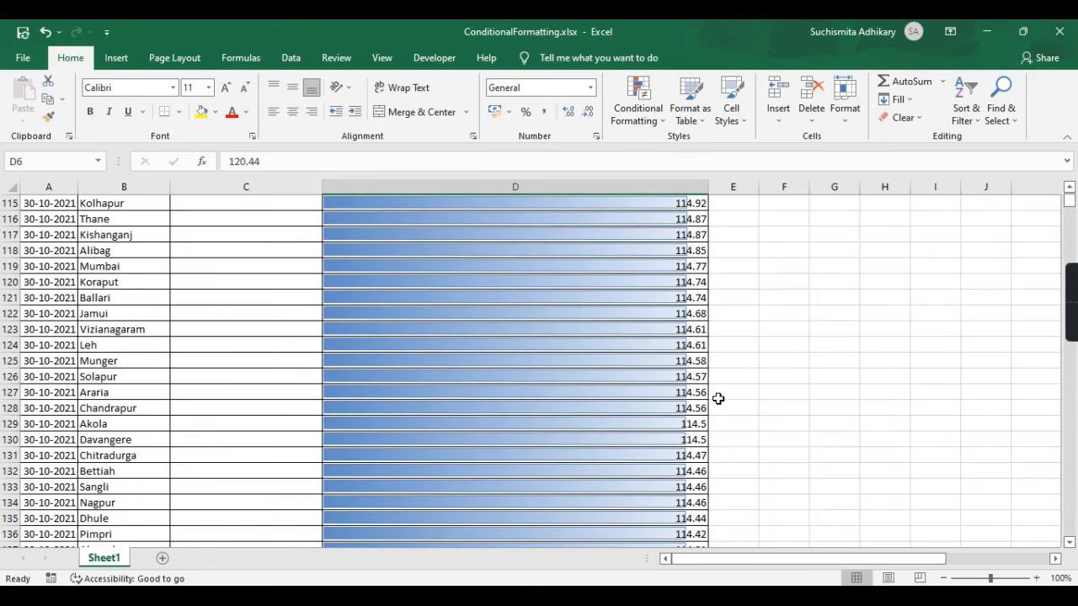
scroll(717, 398, down, 20)
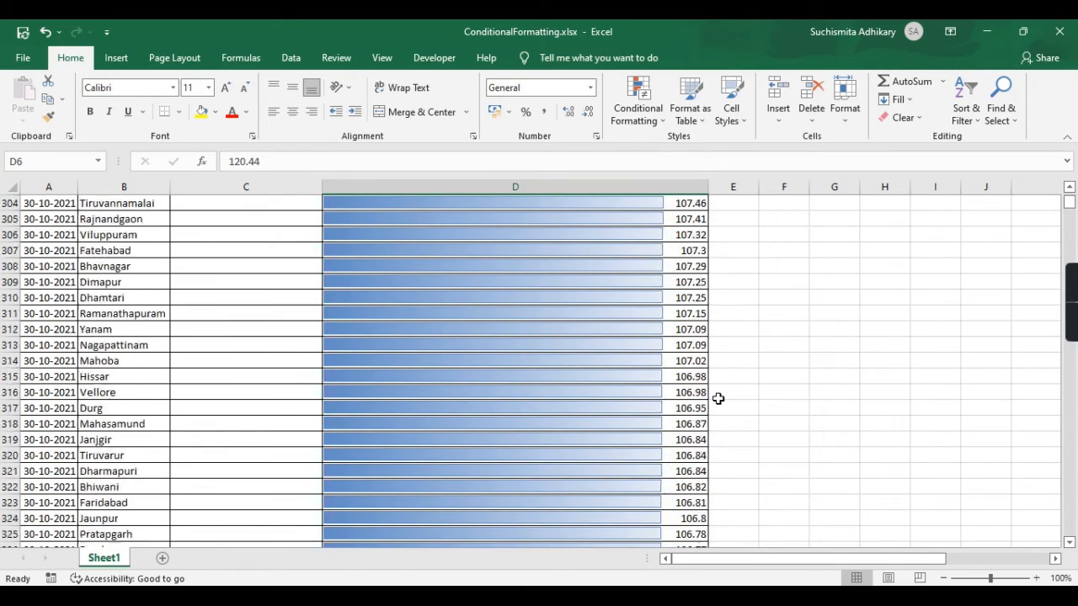
scroll(717, 398, up, 8)
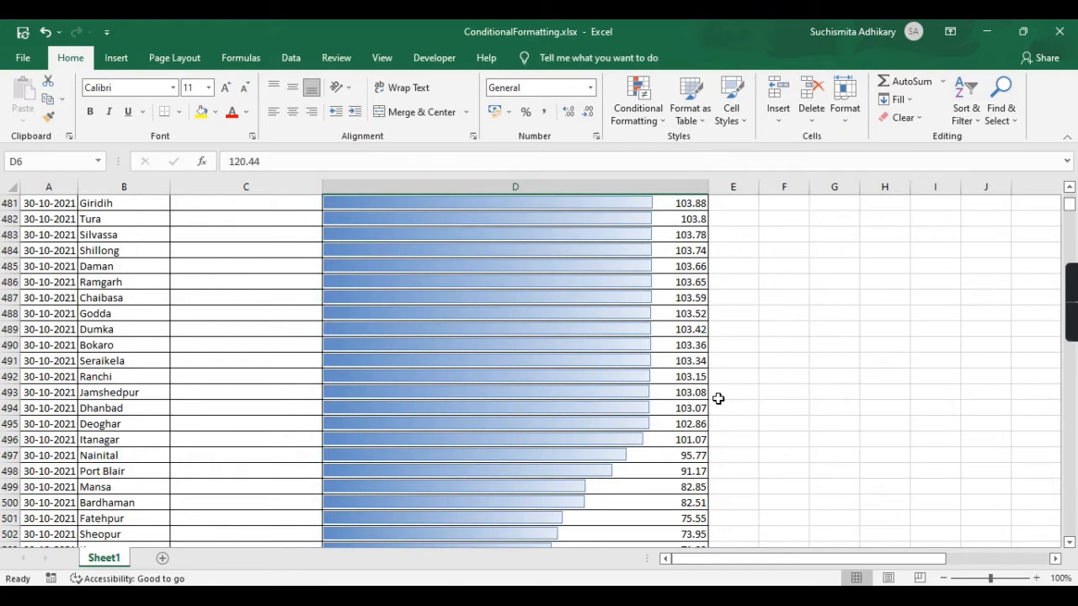
scroll(717, 399, down, 6)
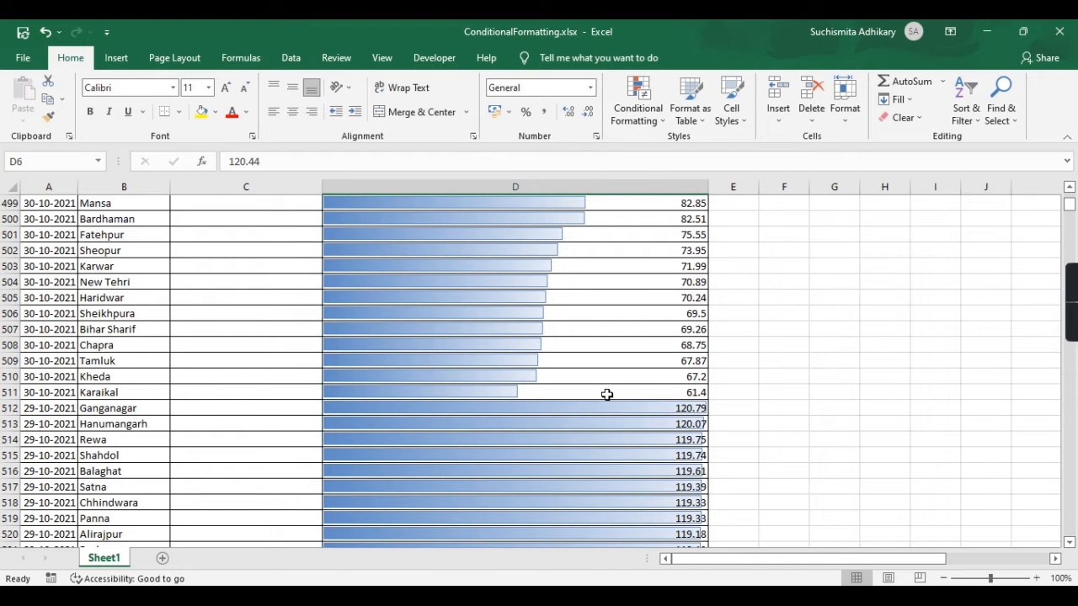
scroll(607, 395, down, 20)
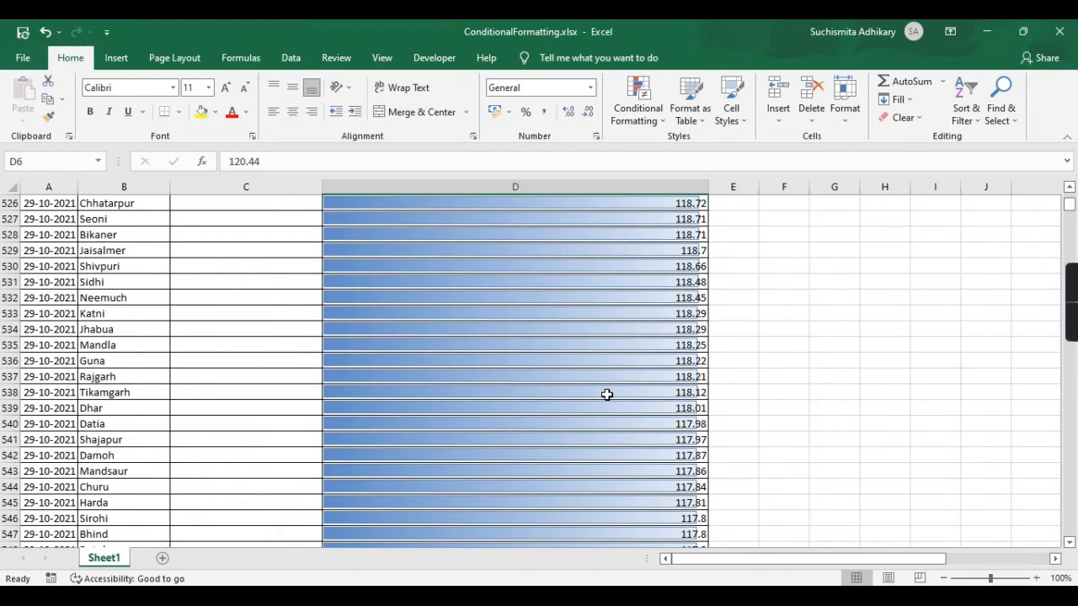
- Clear the conditional formatting rules from the rate values in D2:D35872
click(692, 218)
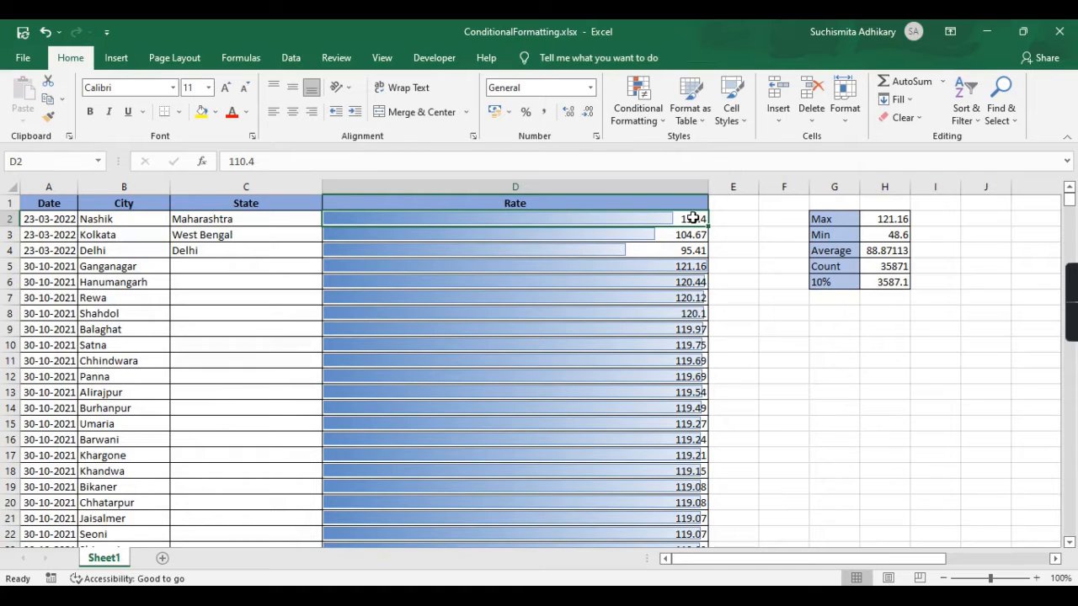
key(ctrl+shift+Down)
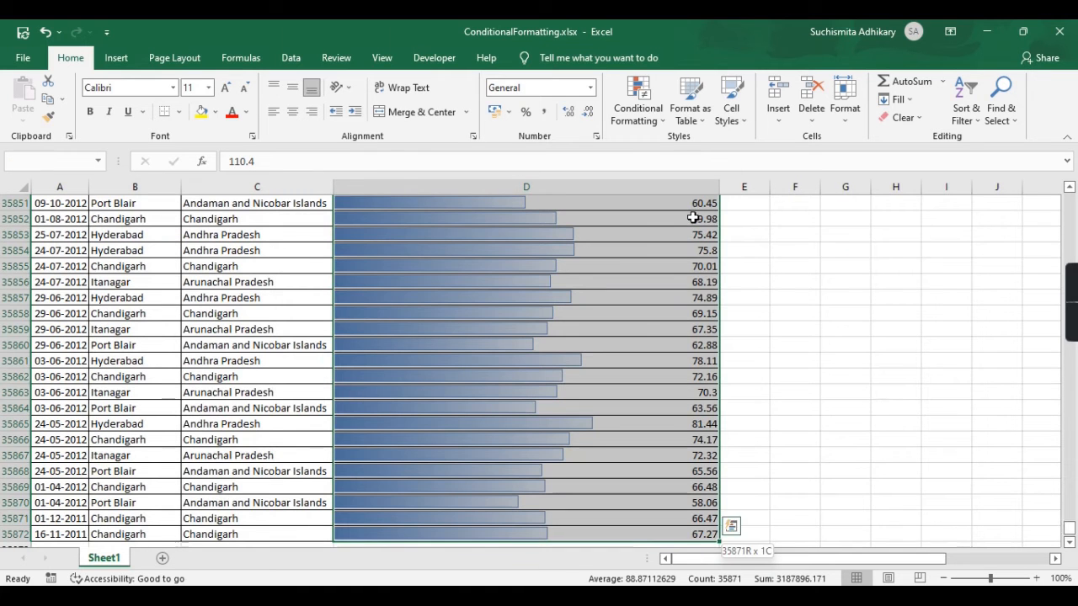
click(662, 106)
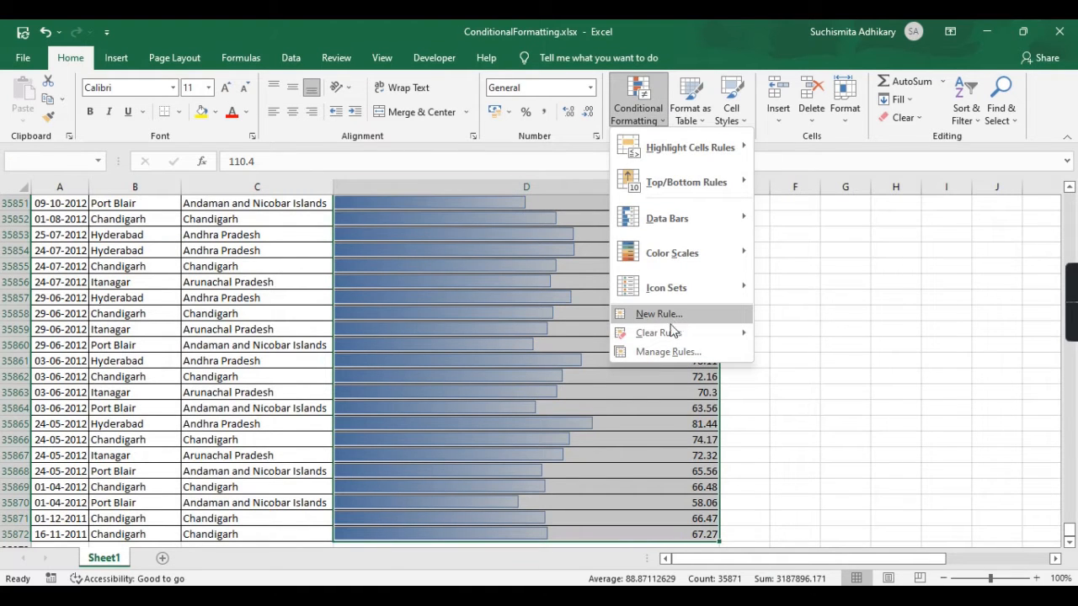
mouse_move(741, 333)
click(823, 337)
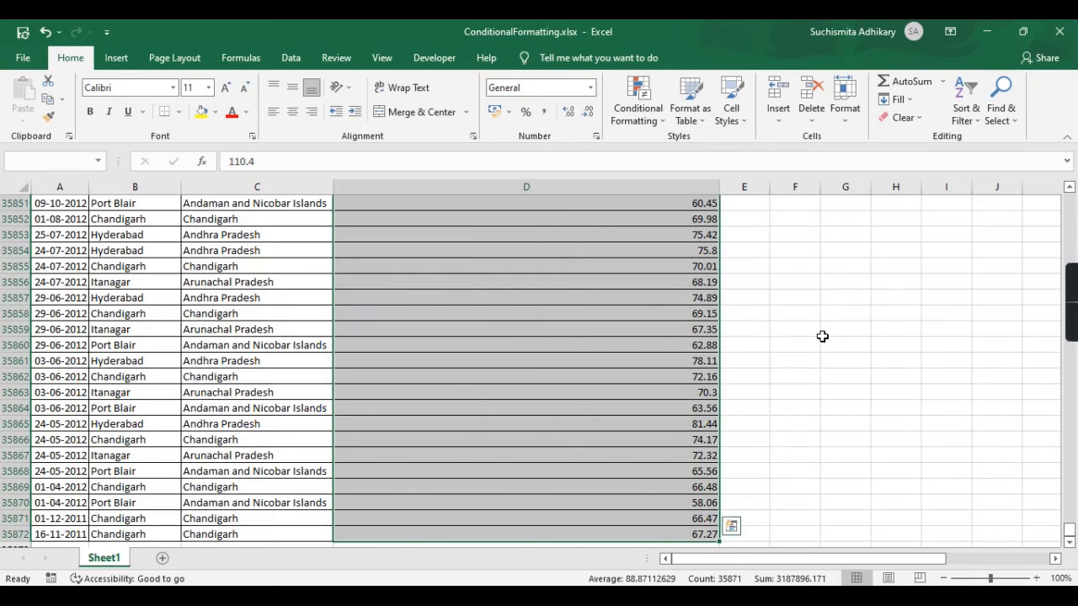
- Apply green solid-fill data bars to the rate values in D2:D35872 and return to the start of the sheet
click(636, 120)
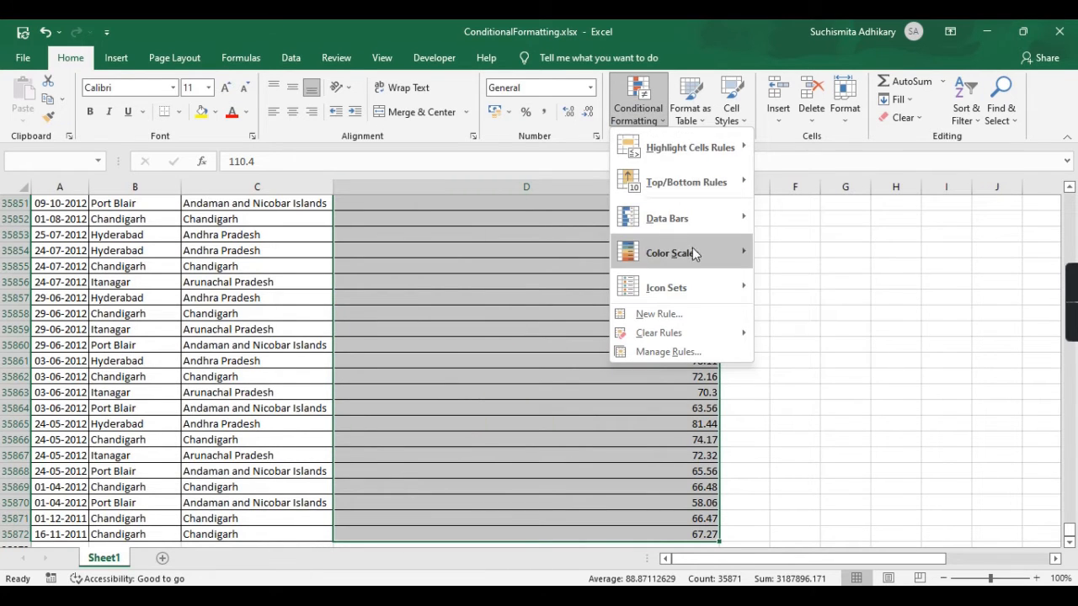
mouse_move(700, 218)
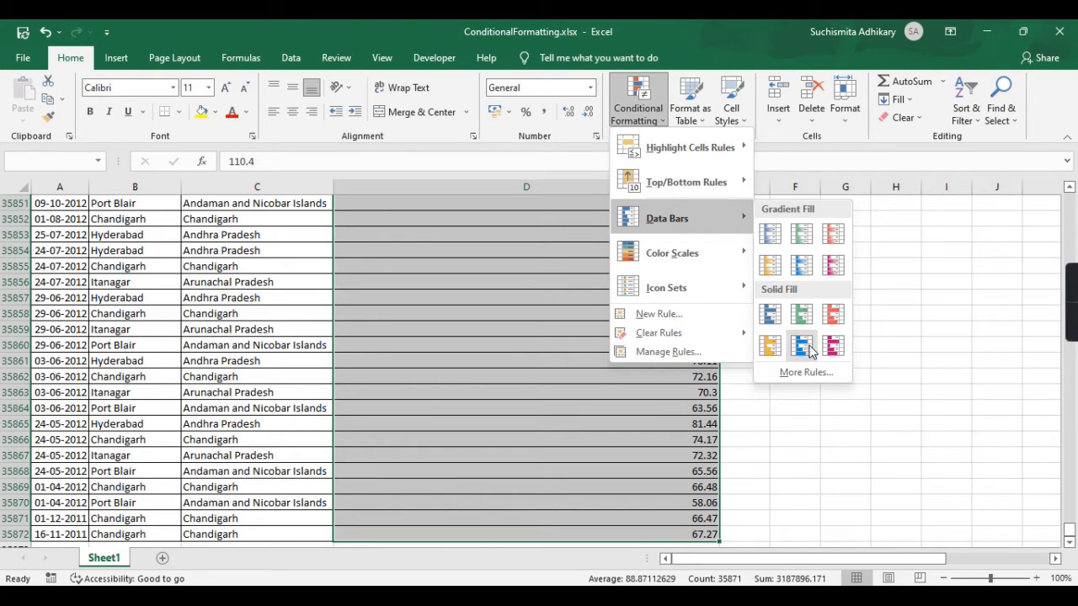
click(811, 323)
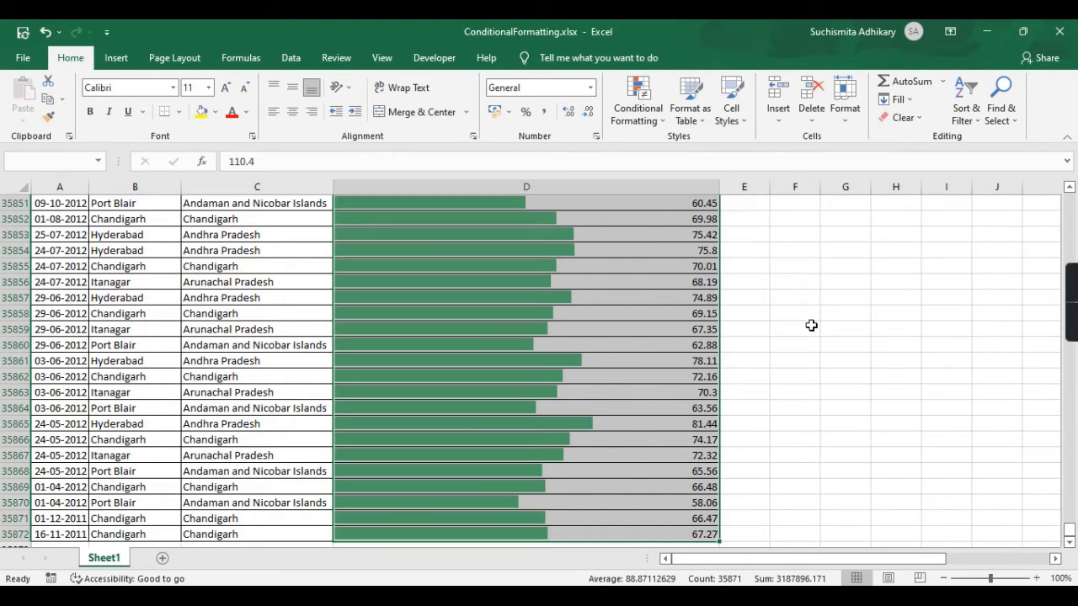
click(863, 252)
scroll(863, 253, up, 20)
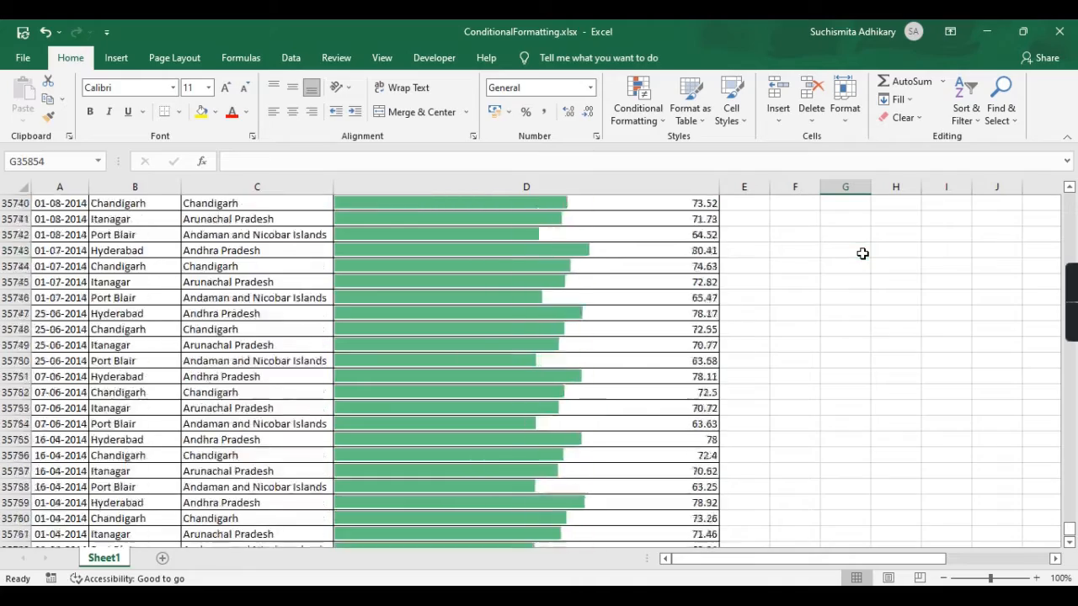
scroll(863, 253, up, 20)
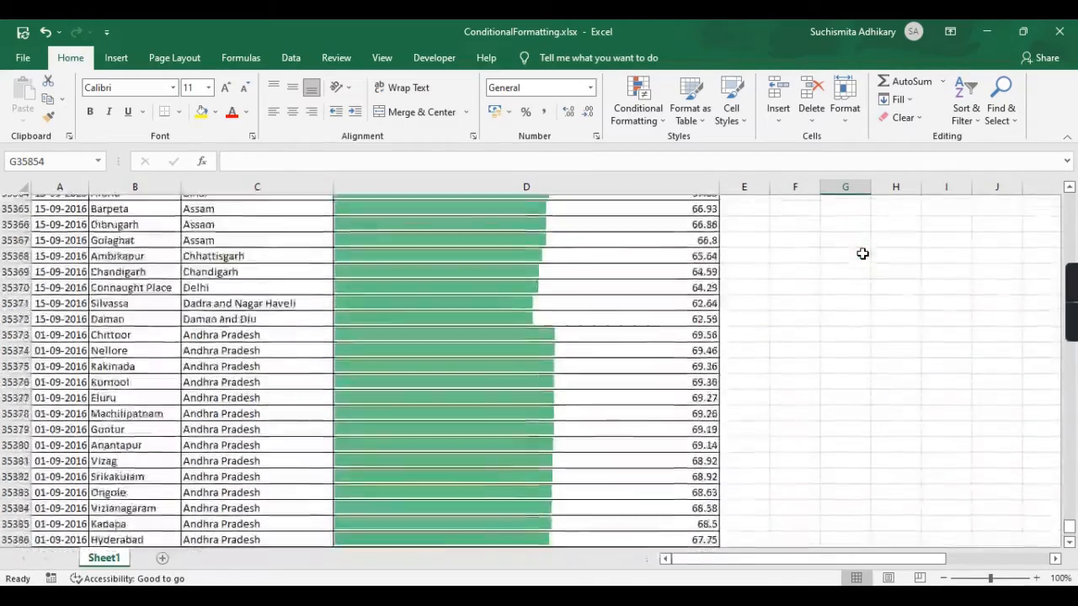
click(704, 313)
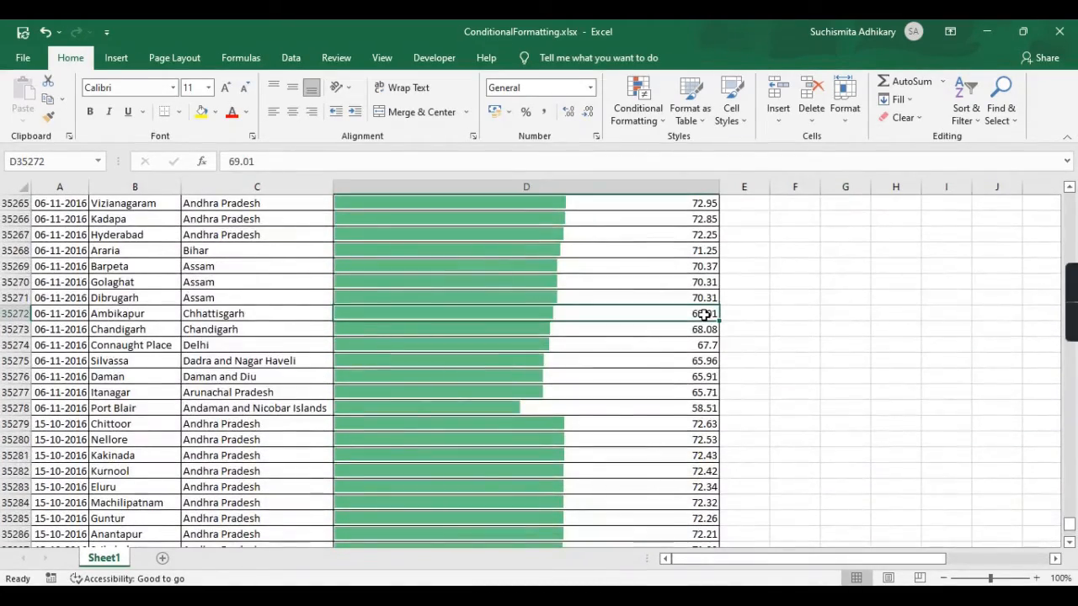
key(ctrl+Up)
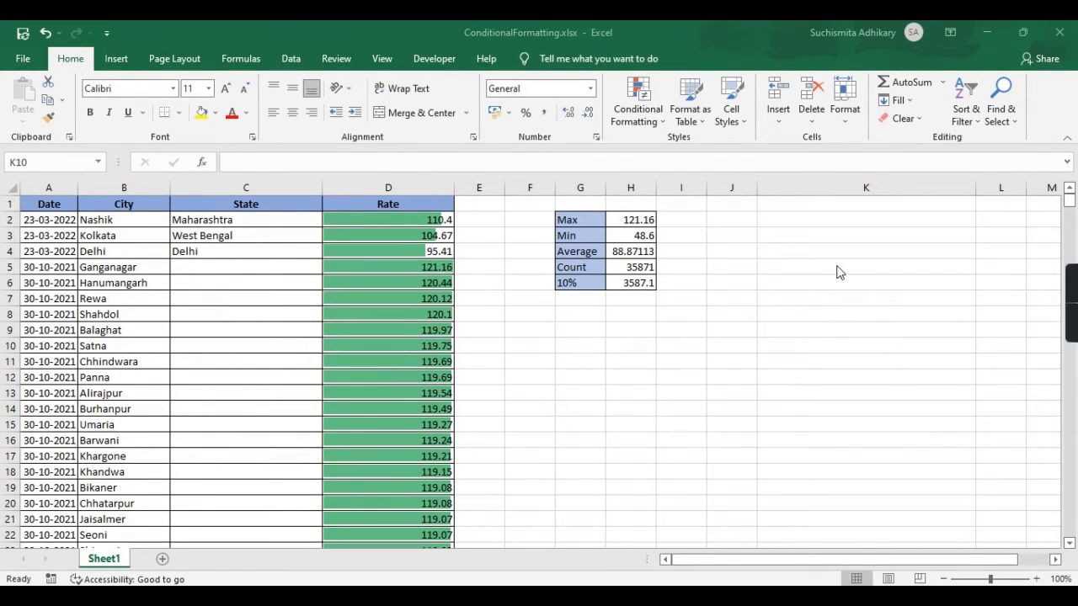
- Insert a blank column before column J, beyond the summary table
click(773, 235)
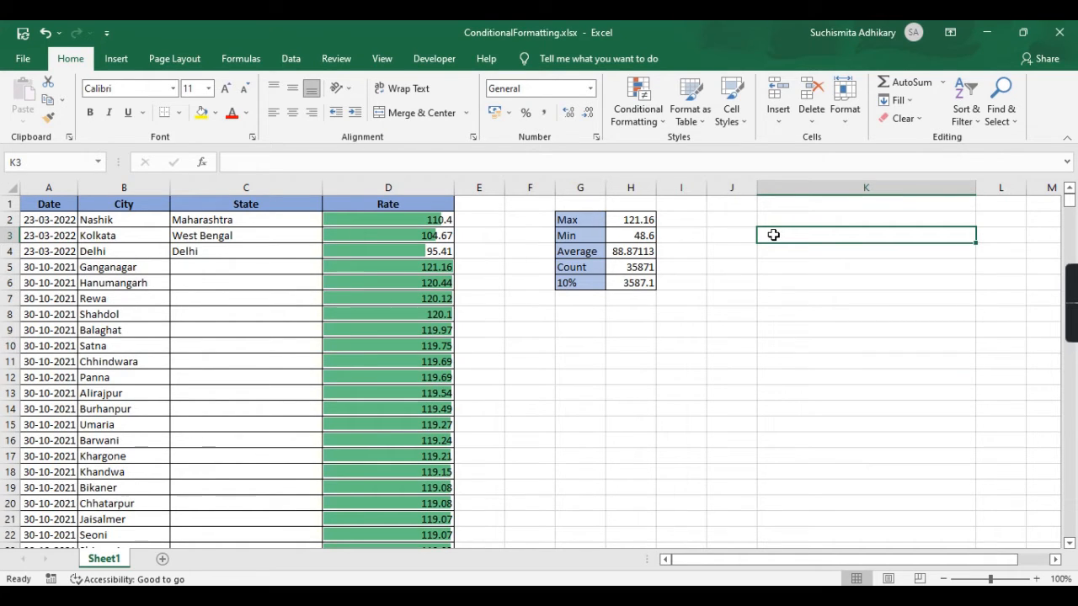
right_click(750, 188)
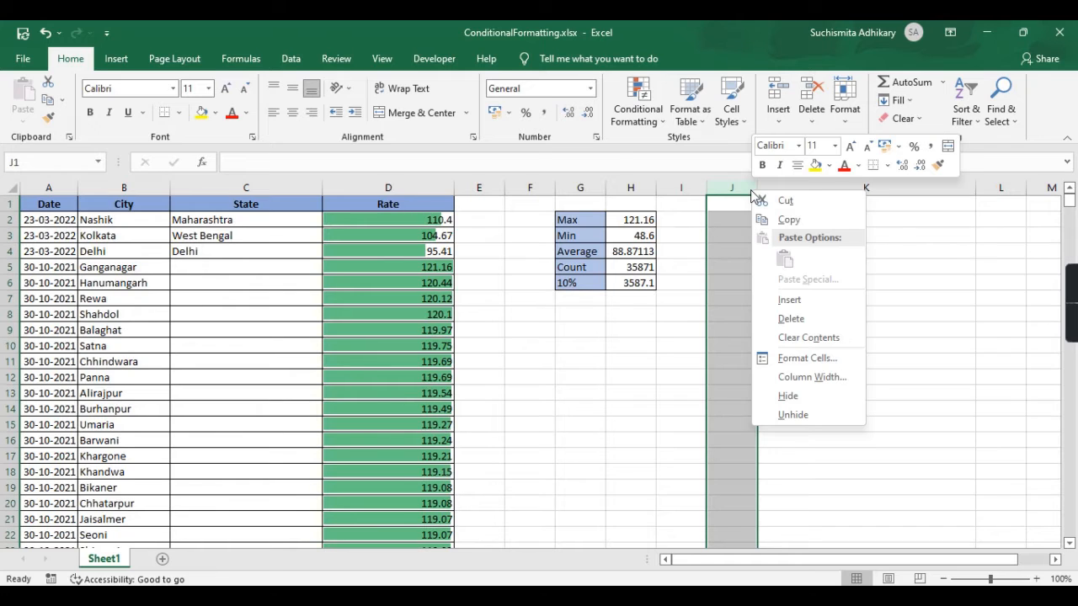
click(784, 300)
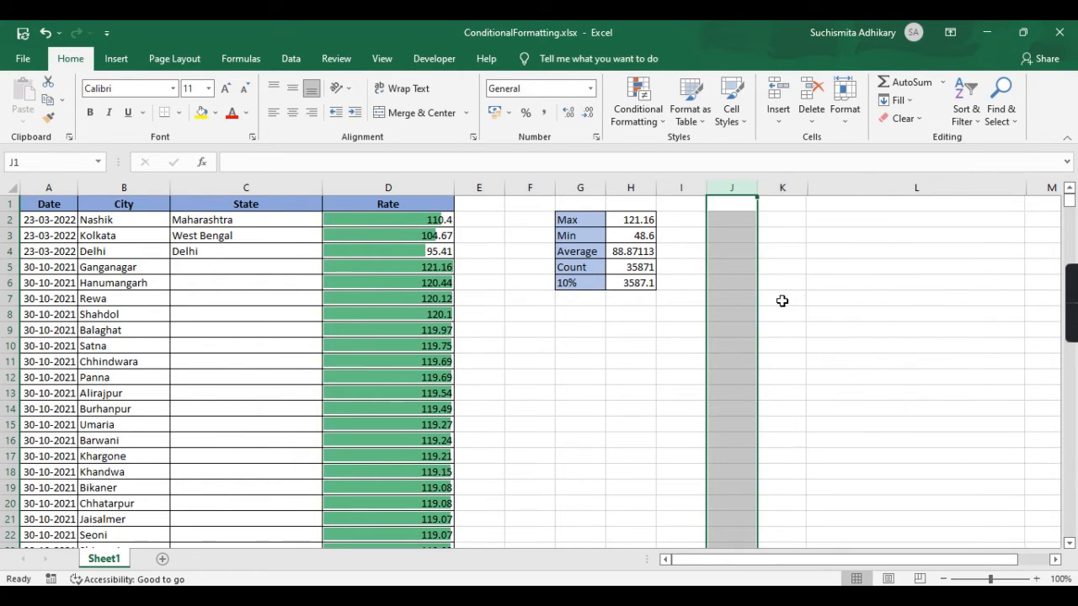
- Narrow column K to a slim spacer between column J and the wide column L
drag(807, 185, 773, 184)
click(814, 265)
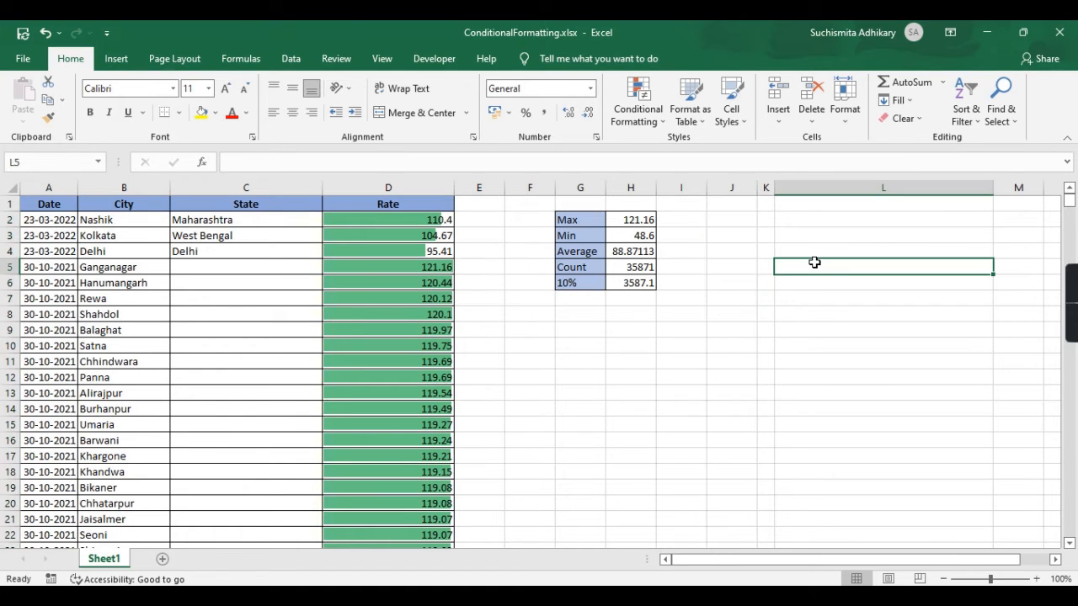
click(829, 236)
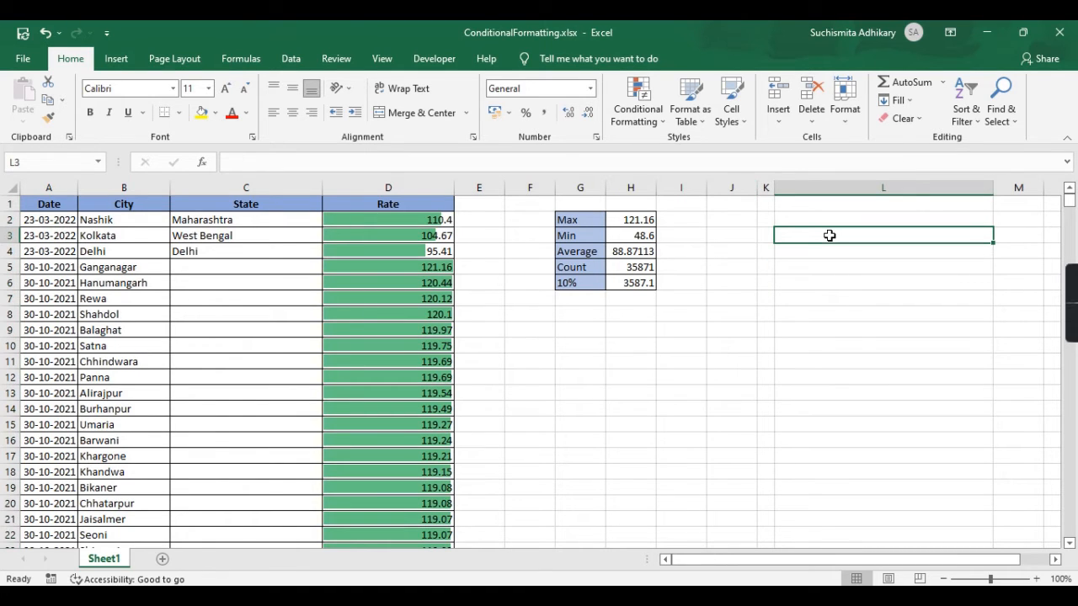
- Enter 100 in cell J3 as the sample value
click(745, 233)
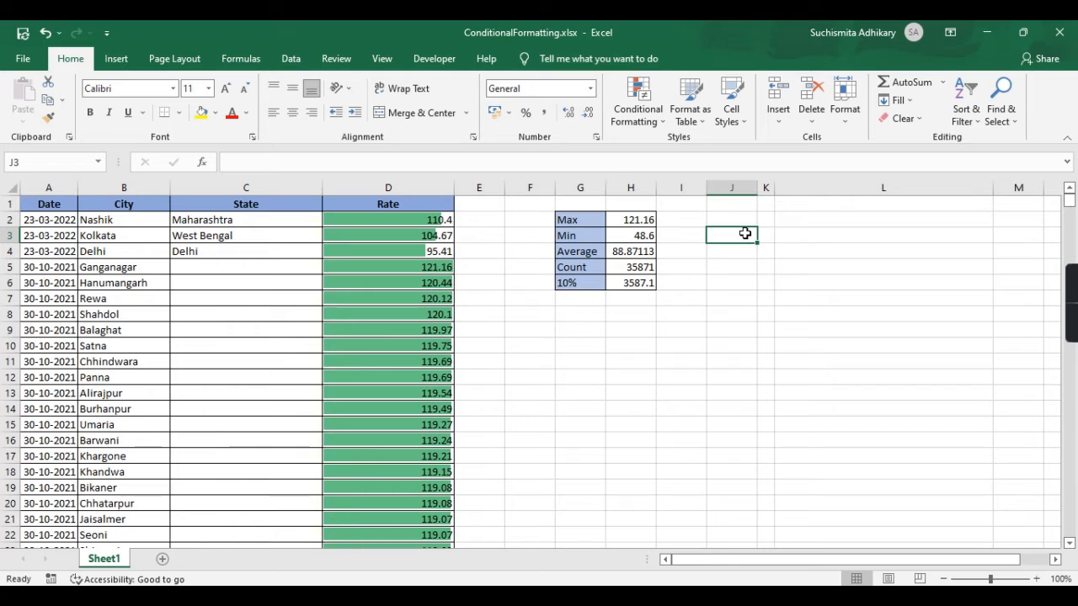
text(70)
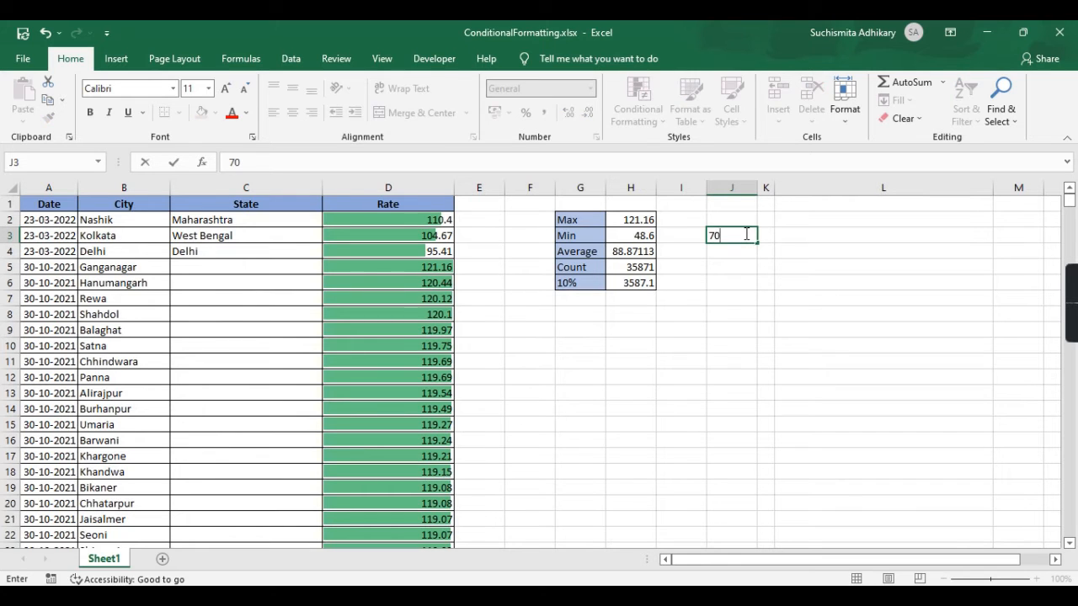
key(BackSpace)
key(BackSpace)
text(100)
key(Tab)
key(Tab)
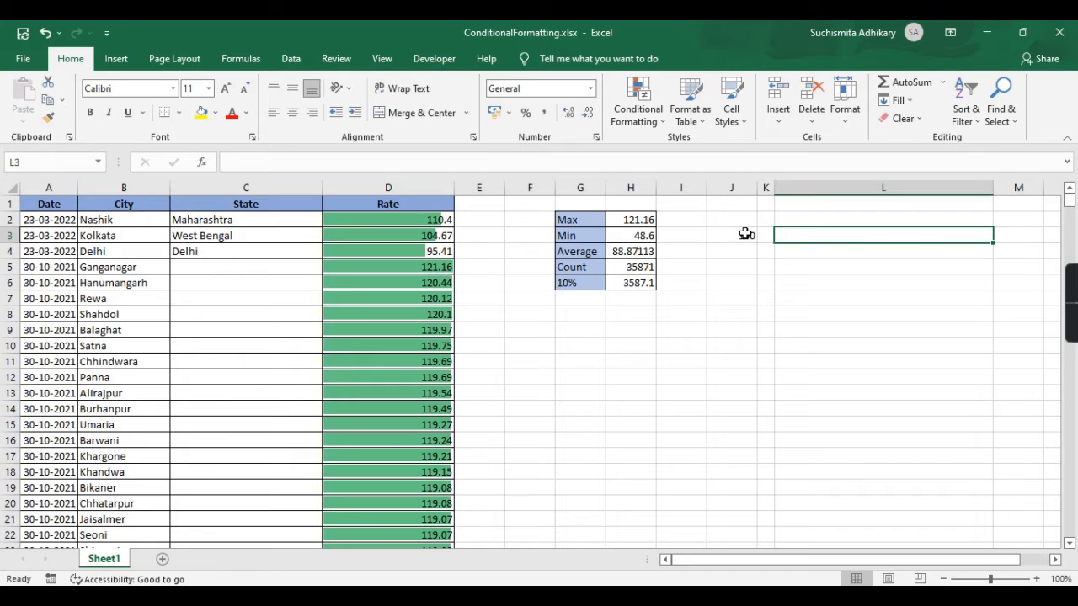
- Link cell L3 to the sample value with the formula =J3
text(=)
click(720, 234)
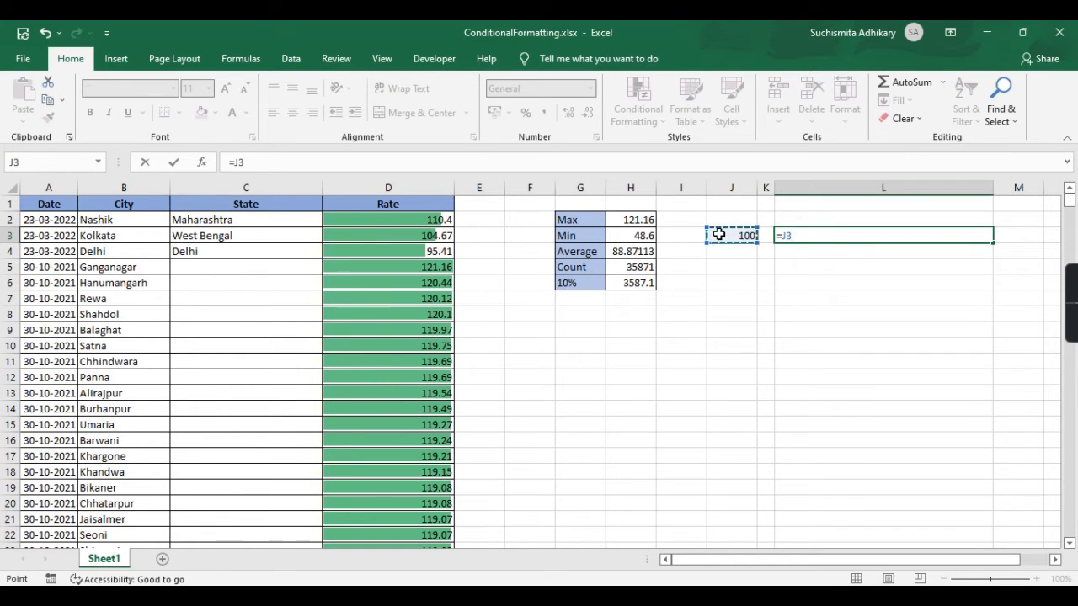
key(Return)
- Test the link by setting J3 to 80 and then back to 100
click(745, 234)
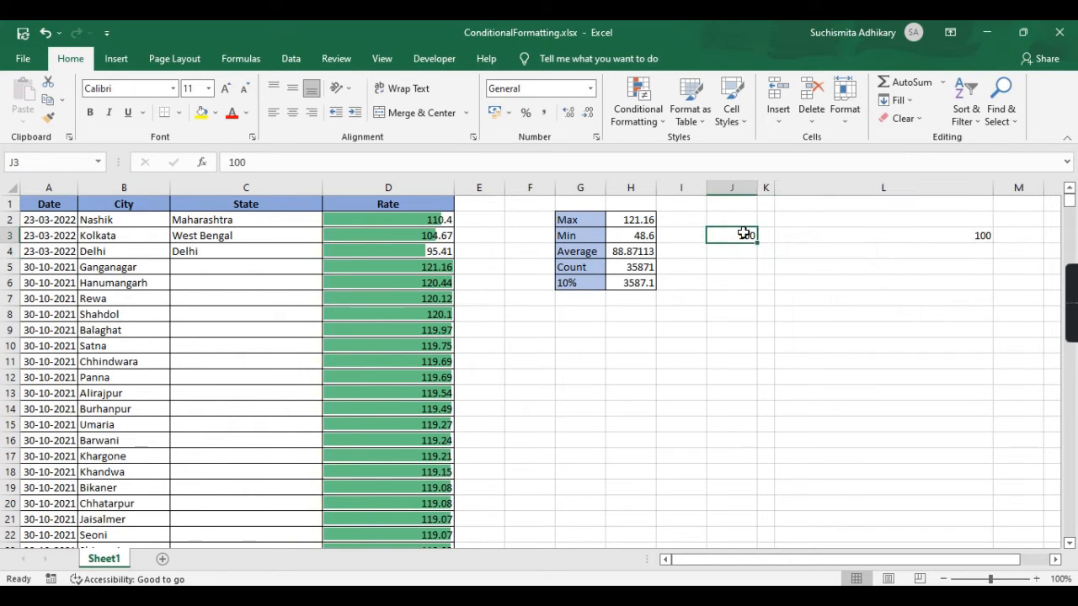
text(80)
key(ctrl+Return)
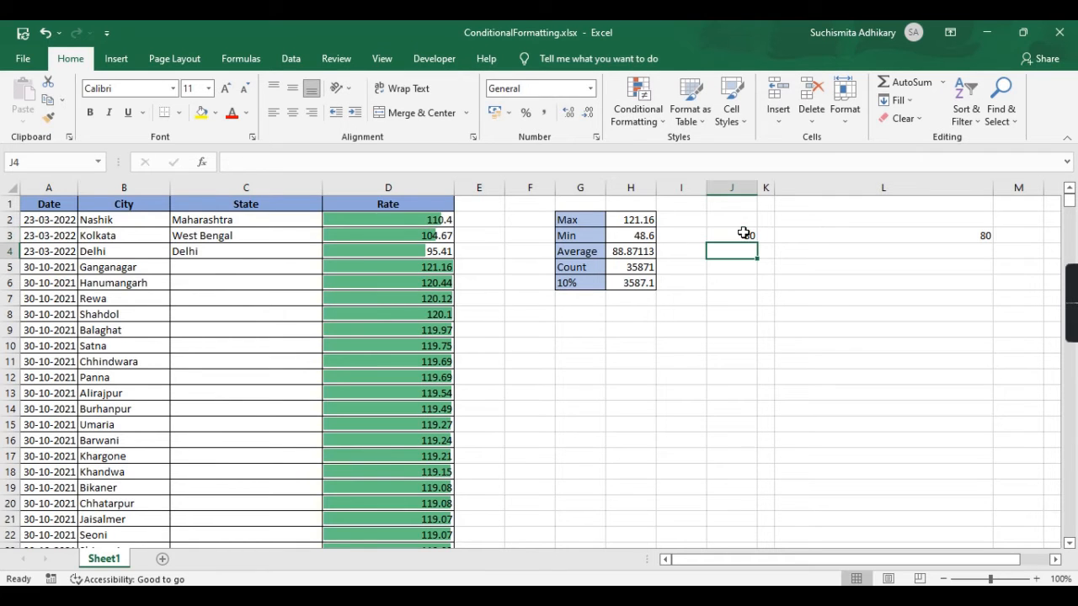
text(100)
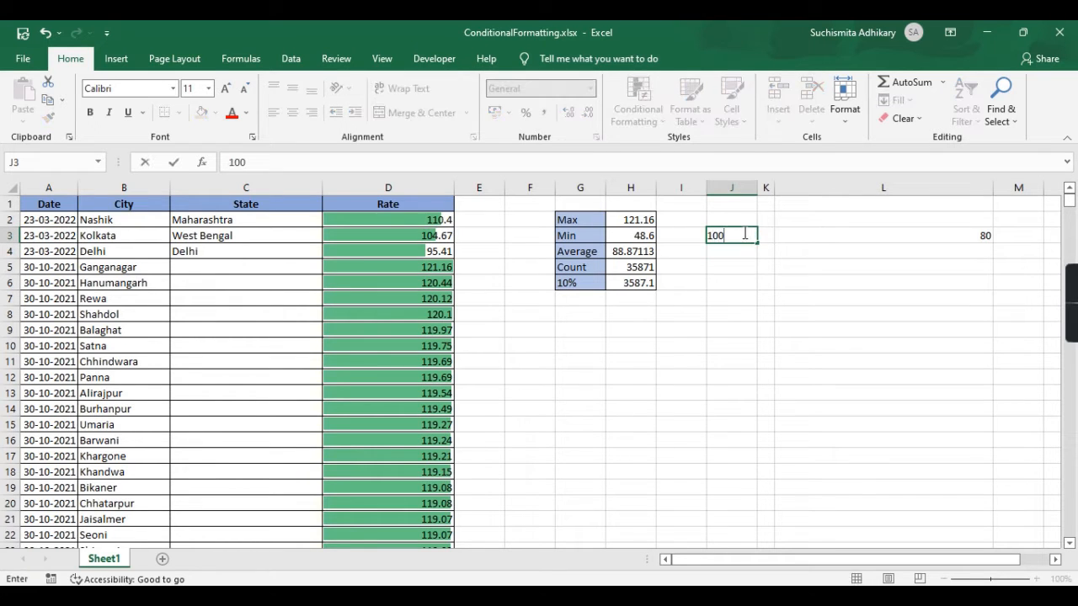
key(Return)
- Apply an orange solid-fill data bar to the linked cell L3
click(904, 234)
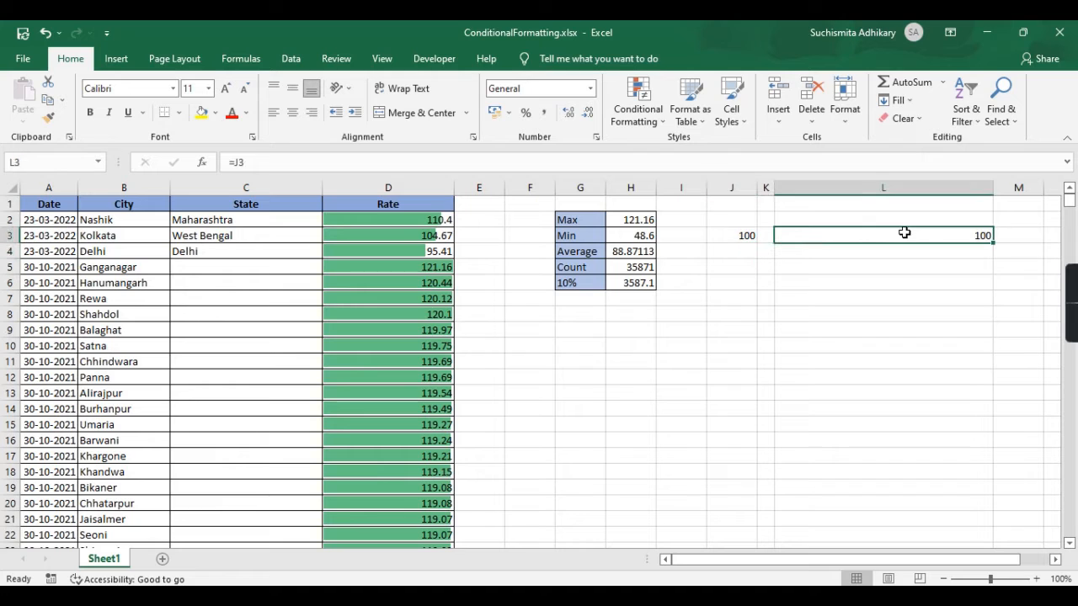
click(634, 110)
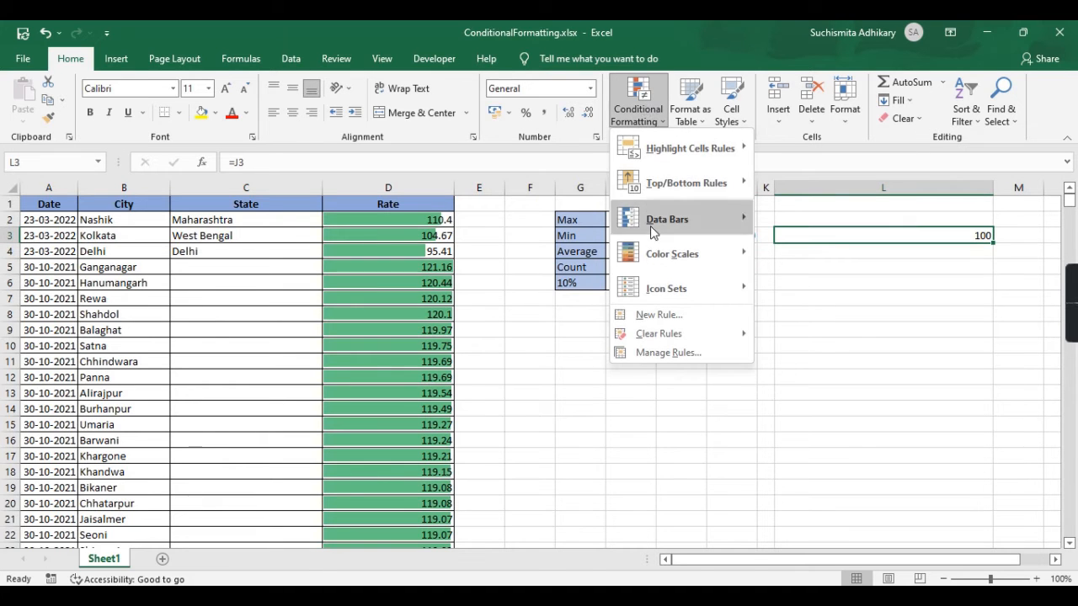
mouse_move(666, 216)
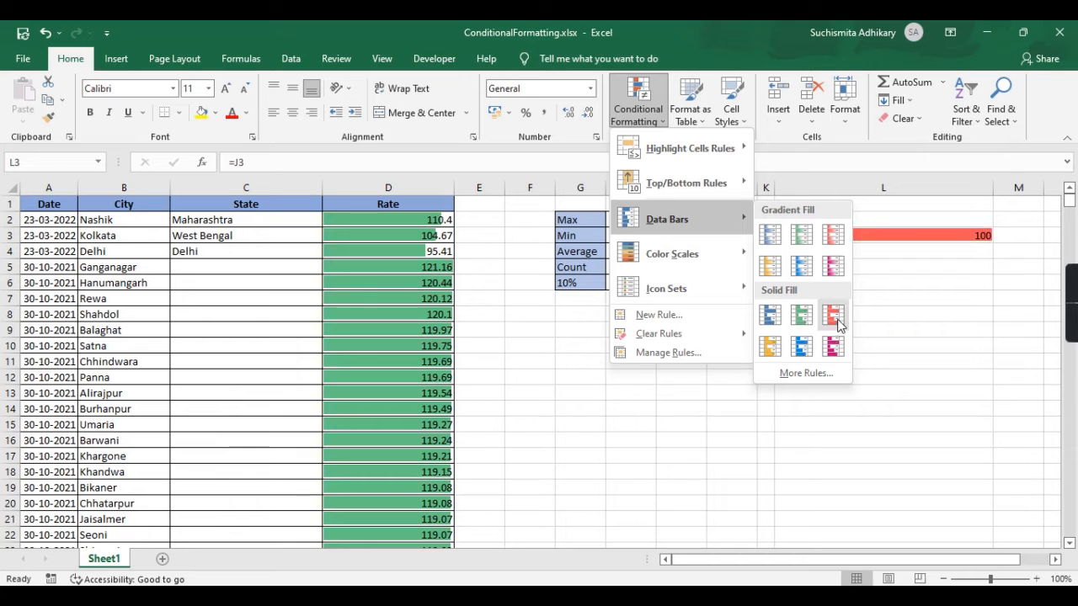
click(769, 347)
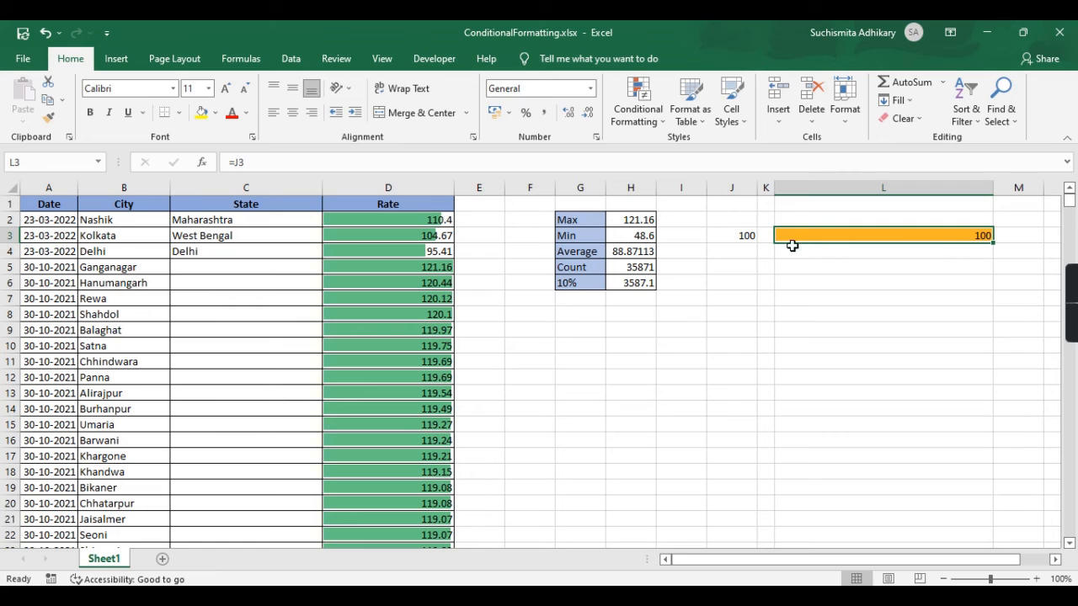
- Set J3 to 80 and then to 10 to test how the data bar in L3 responds
click(734, 236)
text(80)
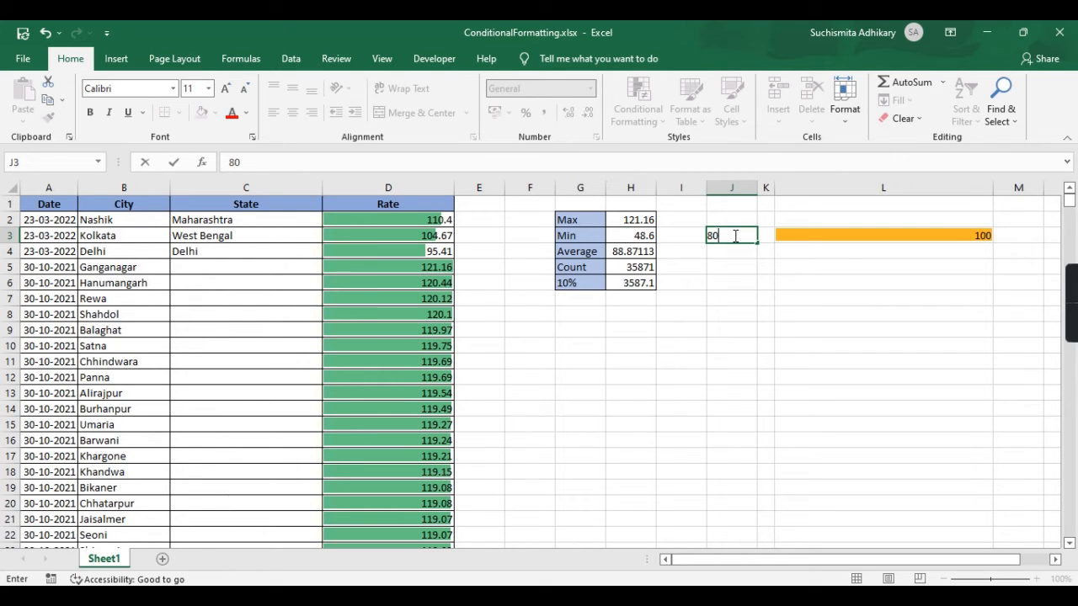
key(ctrl+Return)
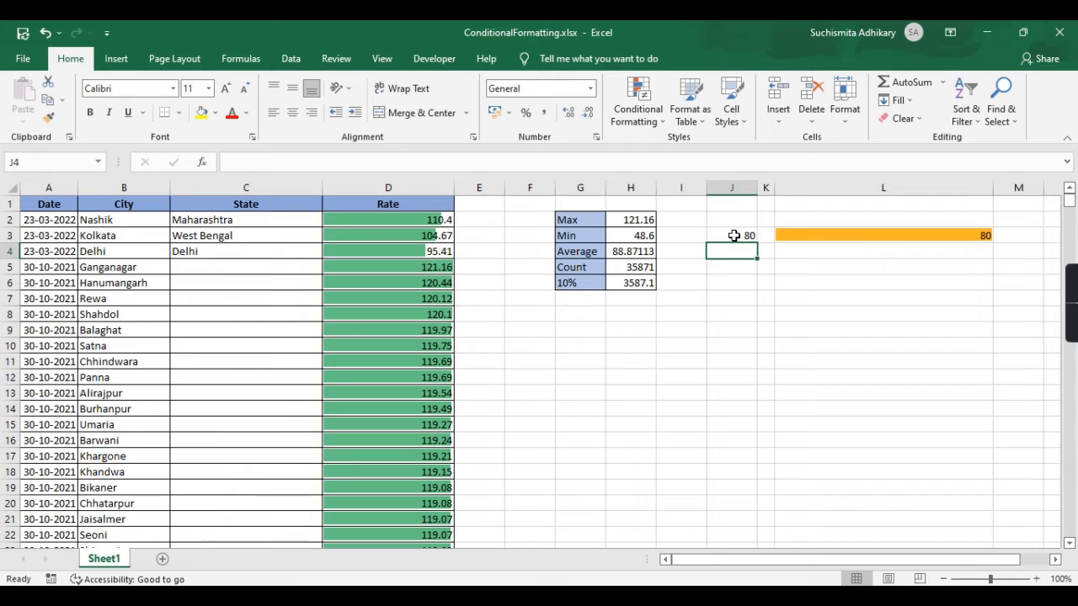
text(10)
key(Return)
click(977, 237)
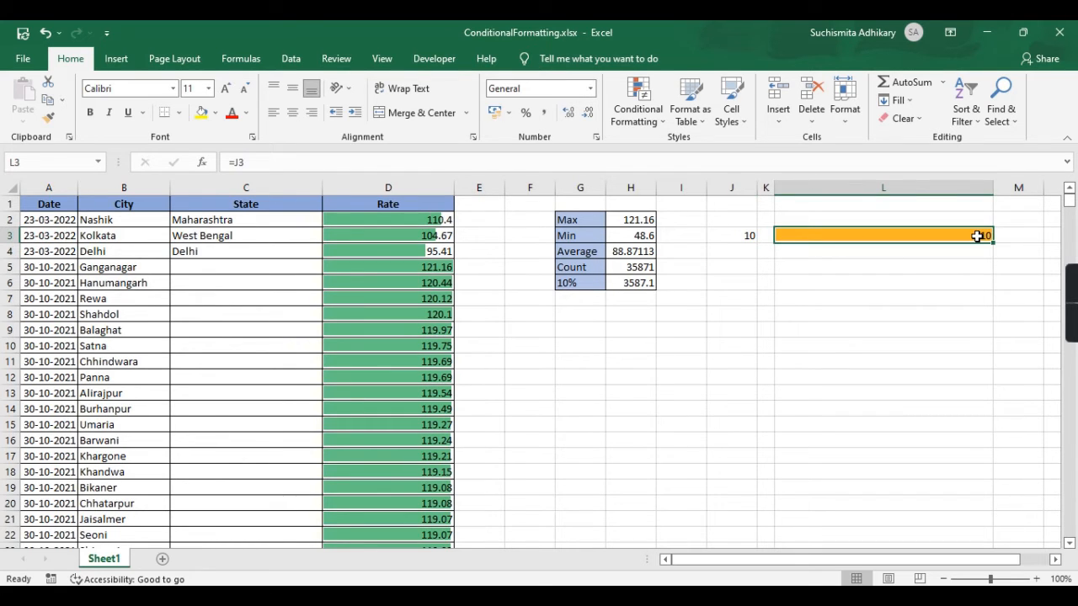
- Set the sample value in J3 to 40
click(722, 234)
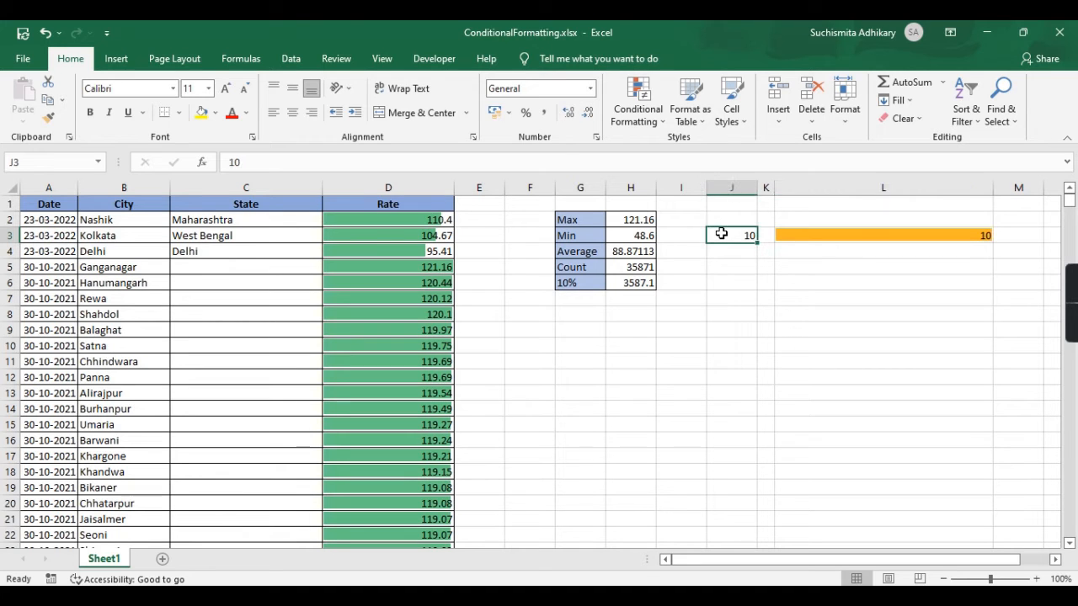
text(40)
key(Return)
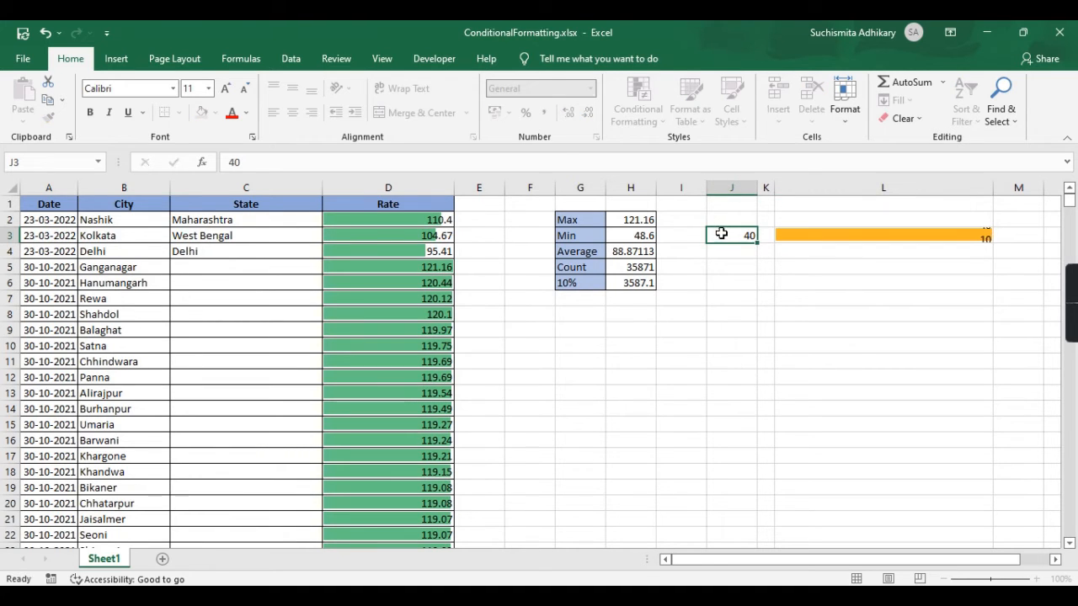
- Start a custom data bar rule for L3 with both the minimum and maximum types set to Number
click(838, 231)
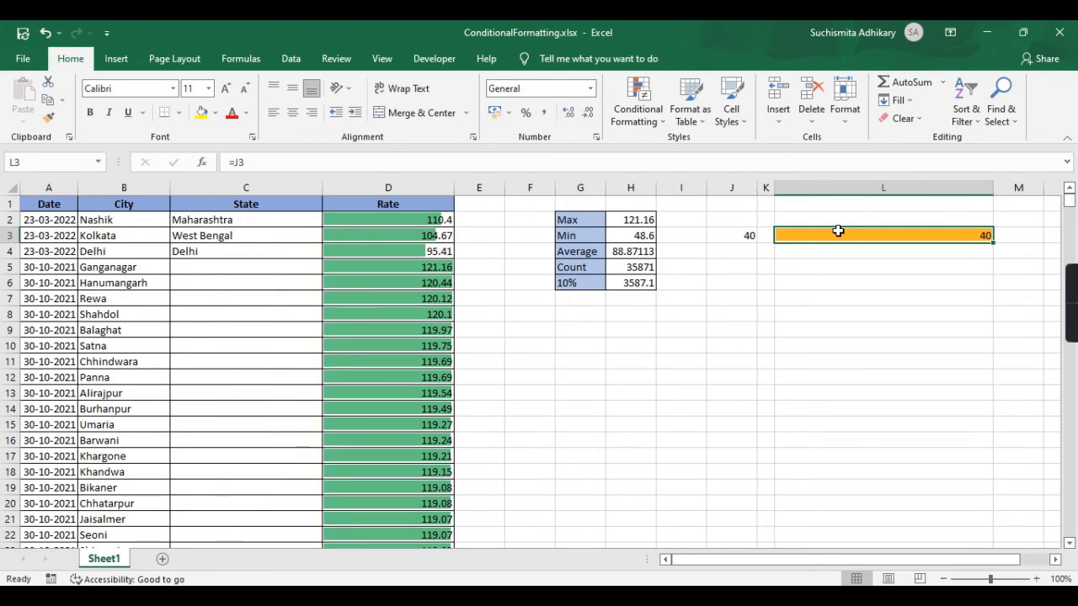
click(633, 118)
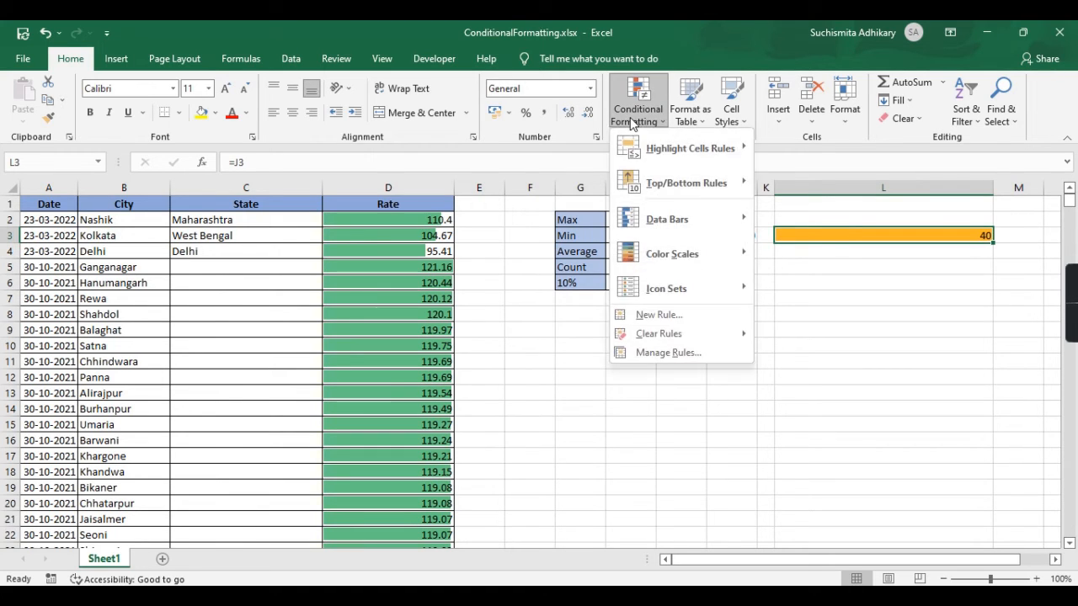
mouse_move(669, 219)
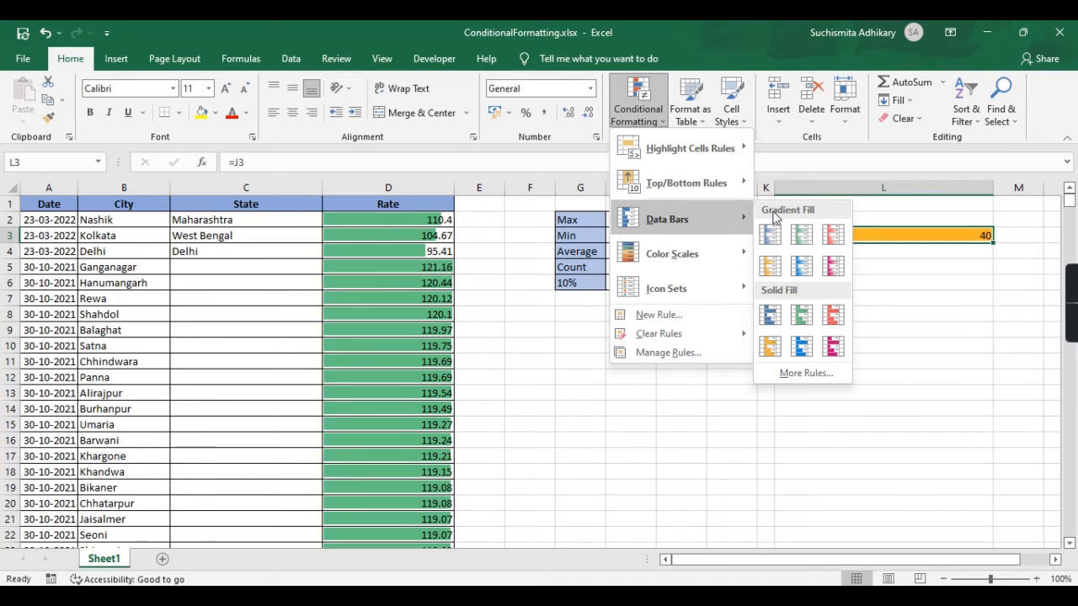
click(800, 374)
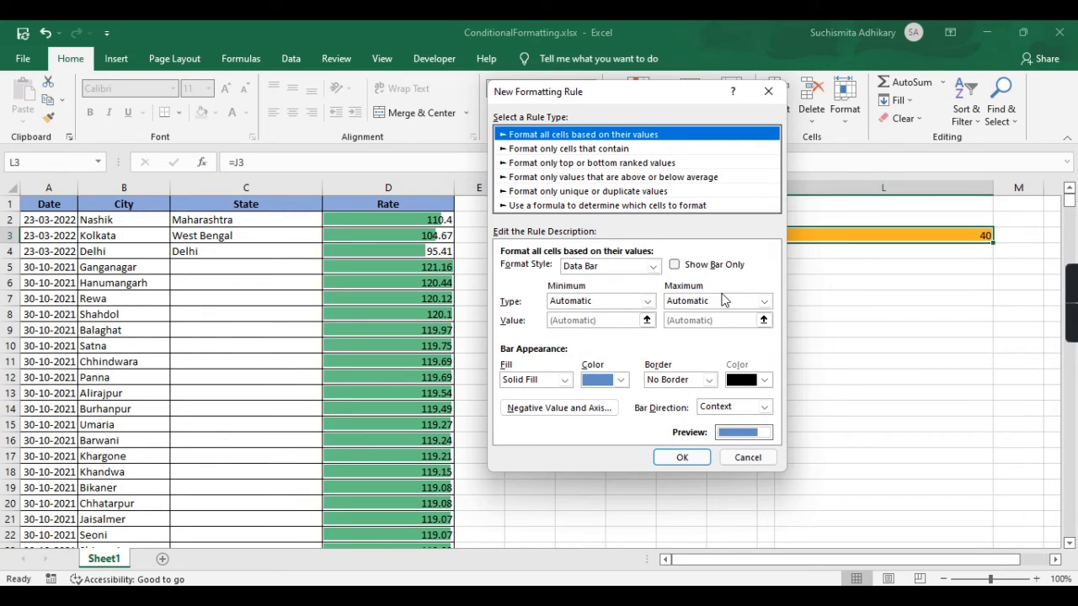
key(Tab)
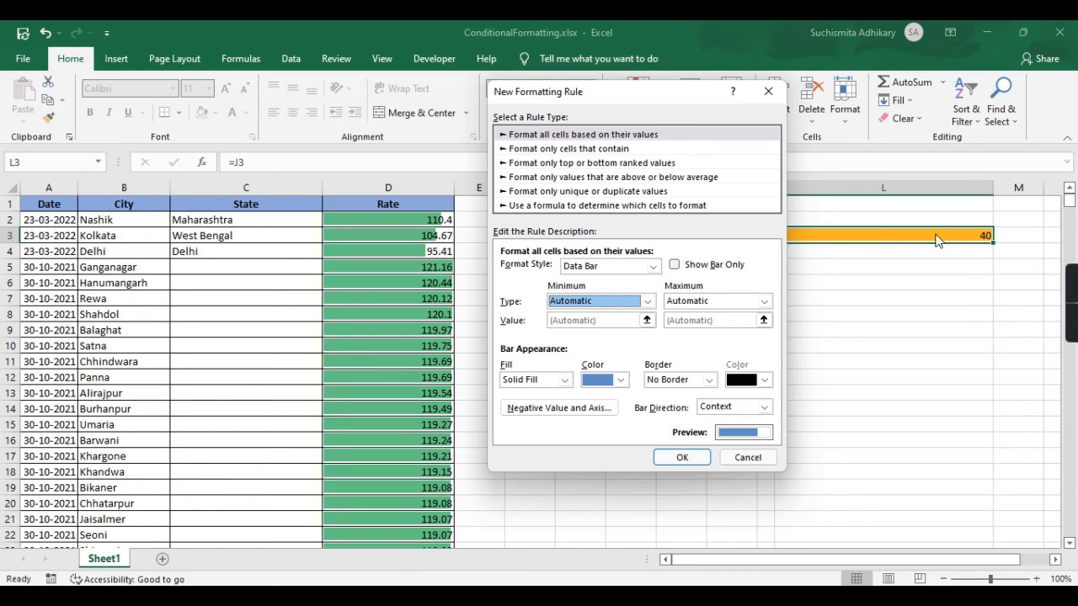
click(648, 302)
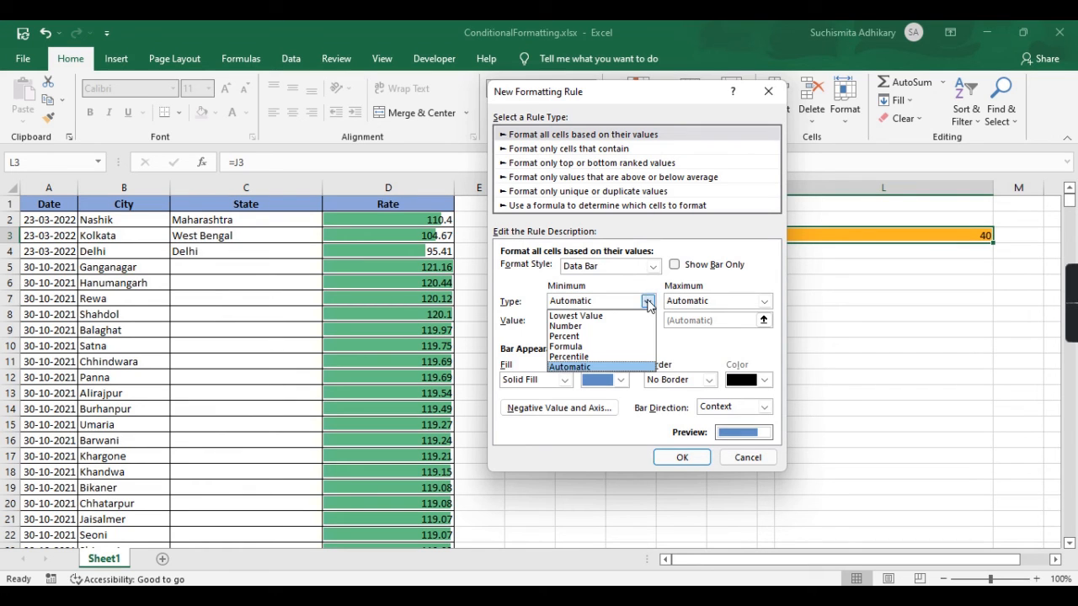
click(581, 326)
click(764, 301)
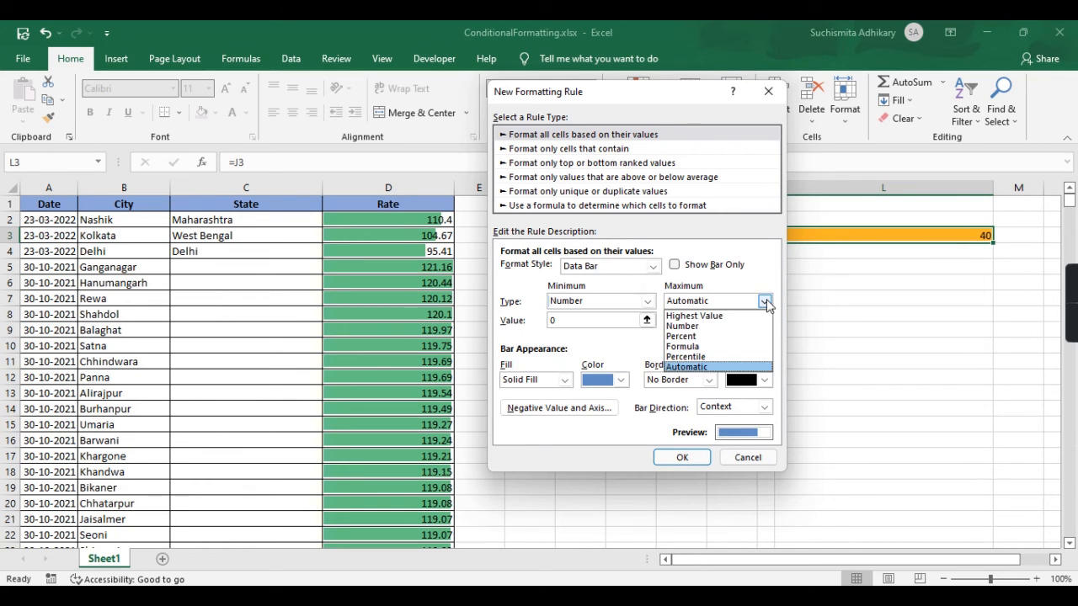
click(683, 327)
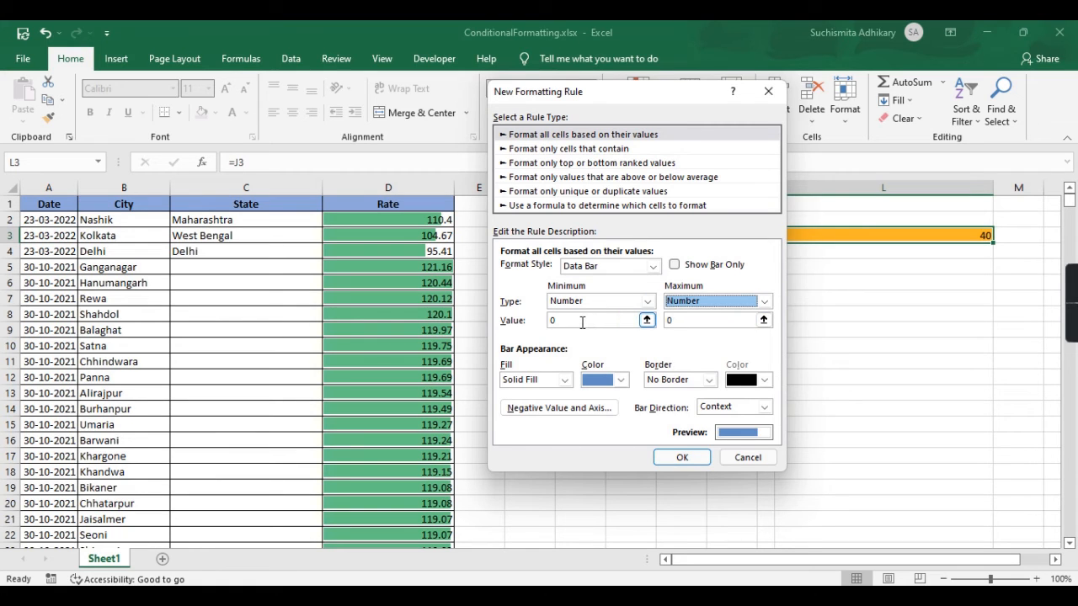
- Set the rule's maximum value to 100, keeping the minimum at 0, and apply the blue solid-fill data bar to L3
click(671, 321)
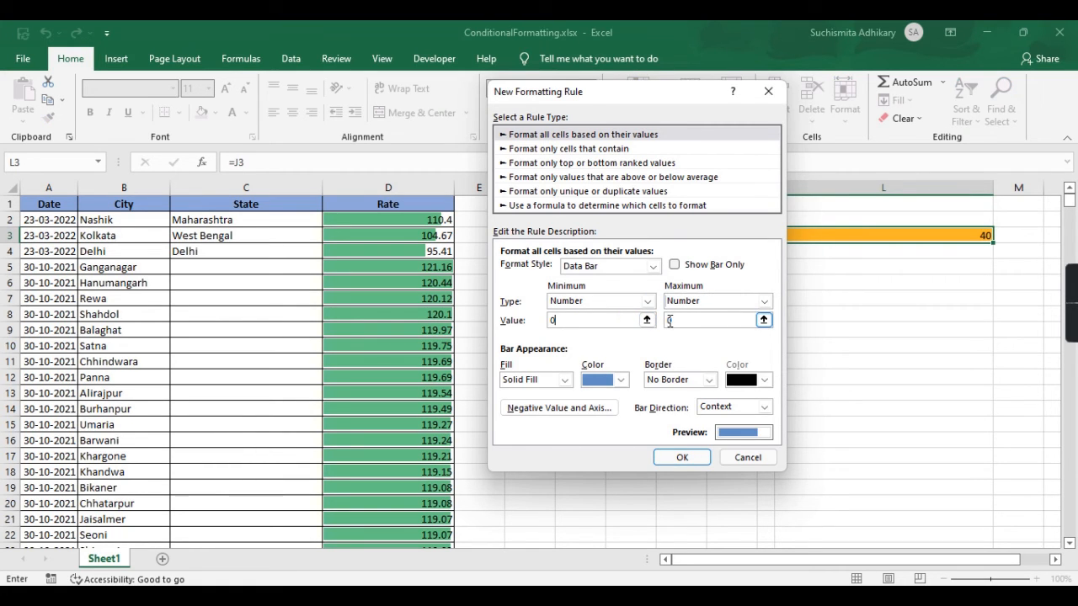
text(100)
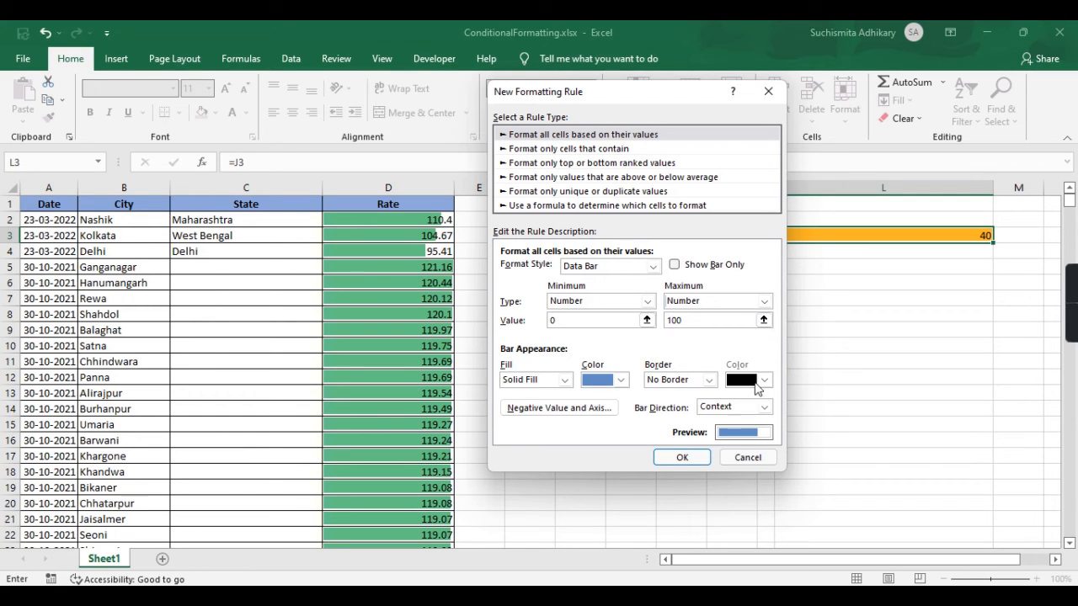
click(682, 458)
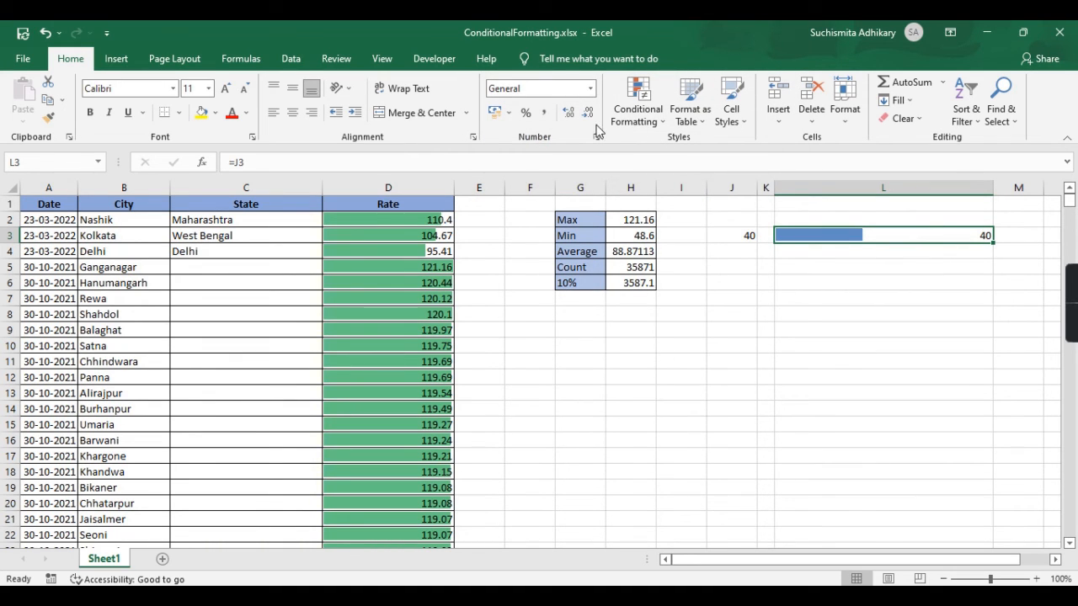
- Delete the orange data bar rule from the conditional formatting rules of L3
click(641, 118)
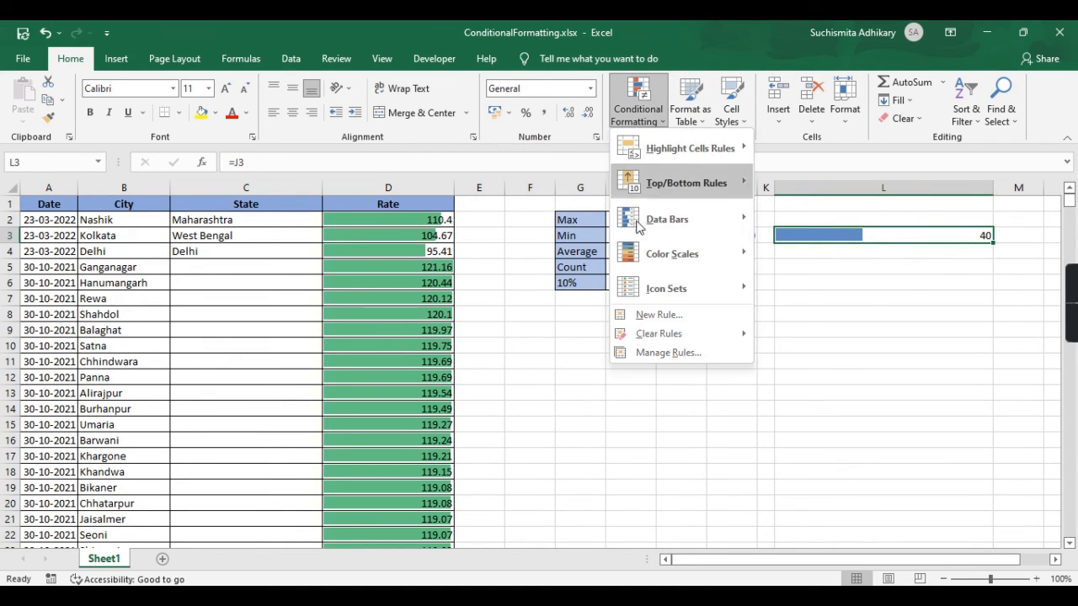
click(674, 354)
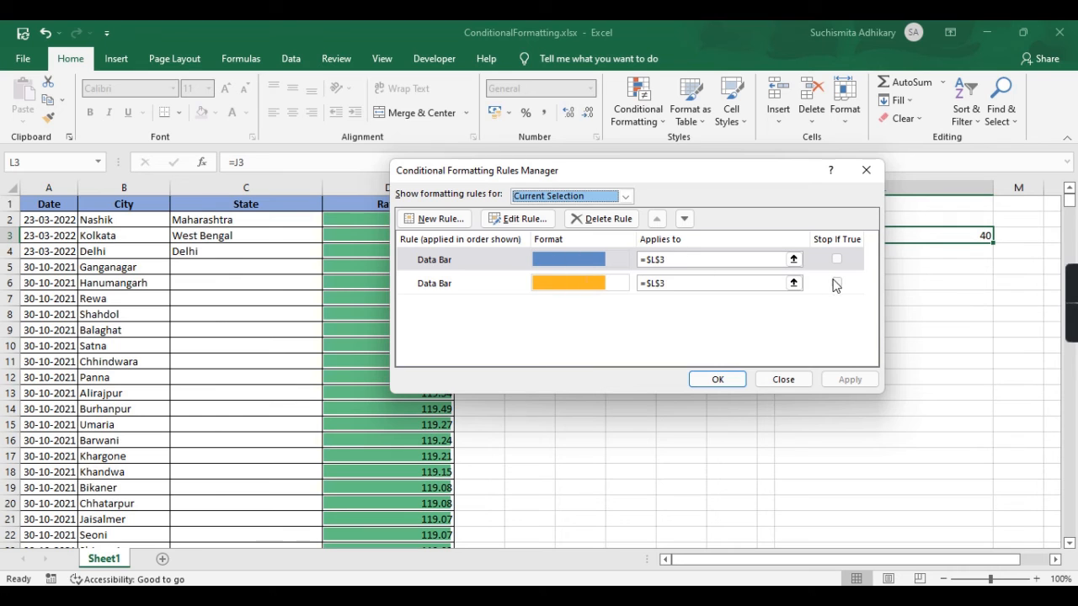
click(841, 285)
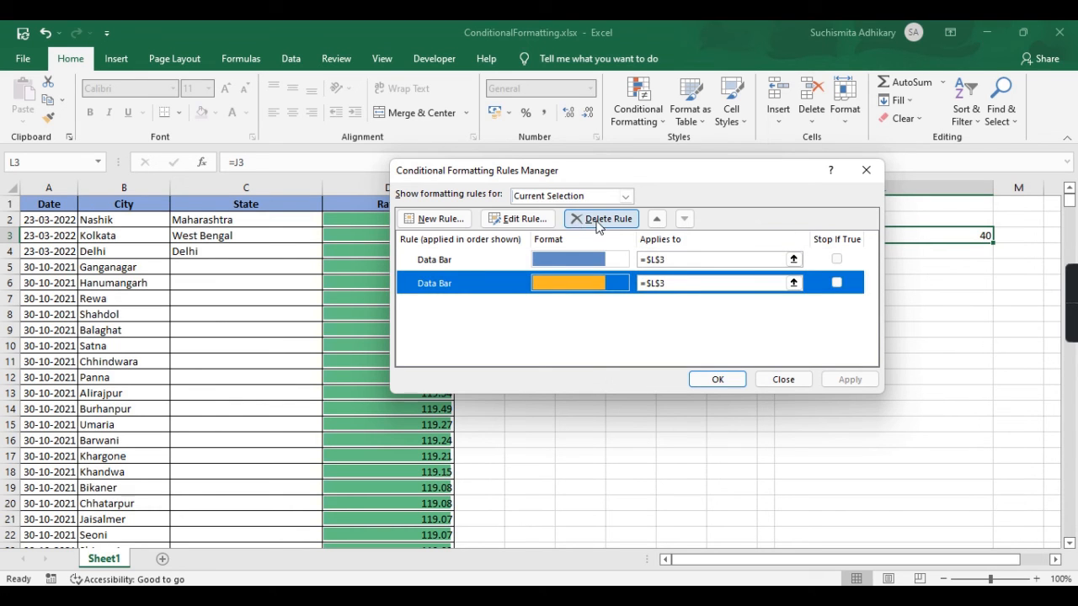
click(598, 221)
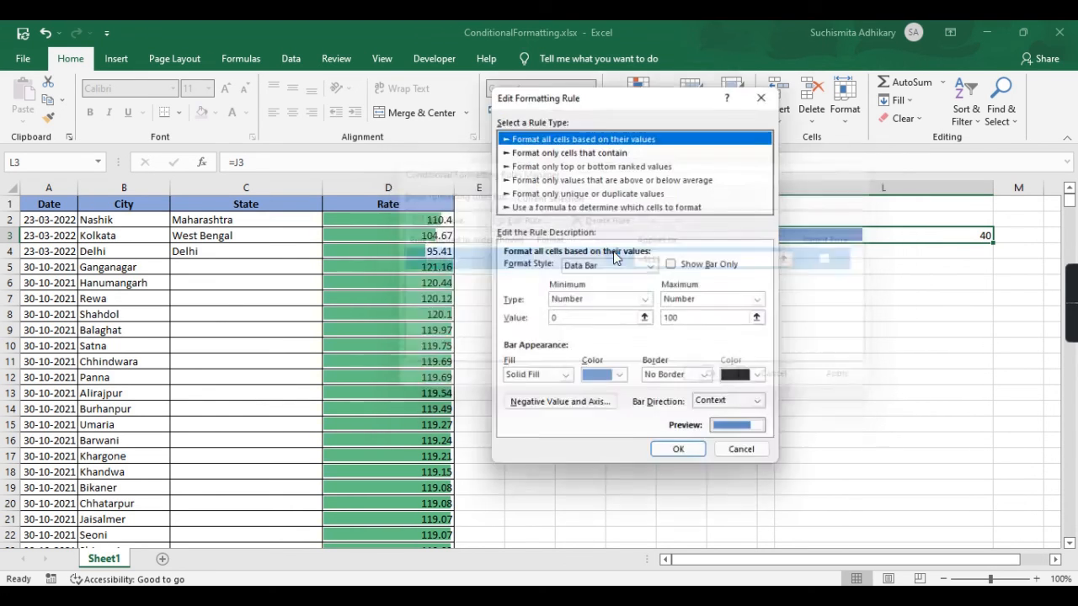
- Edit the data bar rule of L3 to use the gold theme color for the bar fill and apply it
double_click(615, 258)
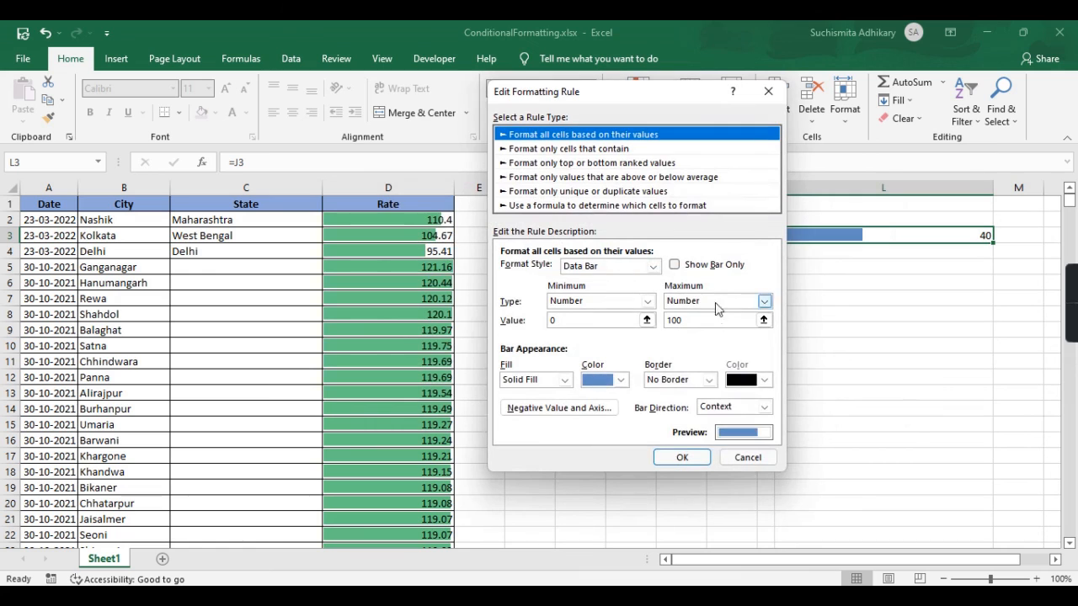
click(619, 379)
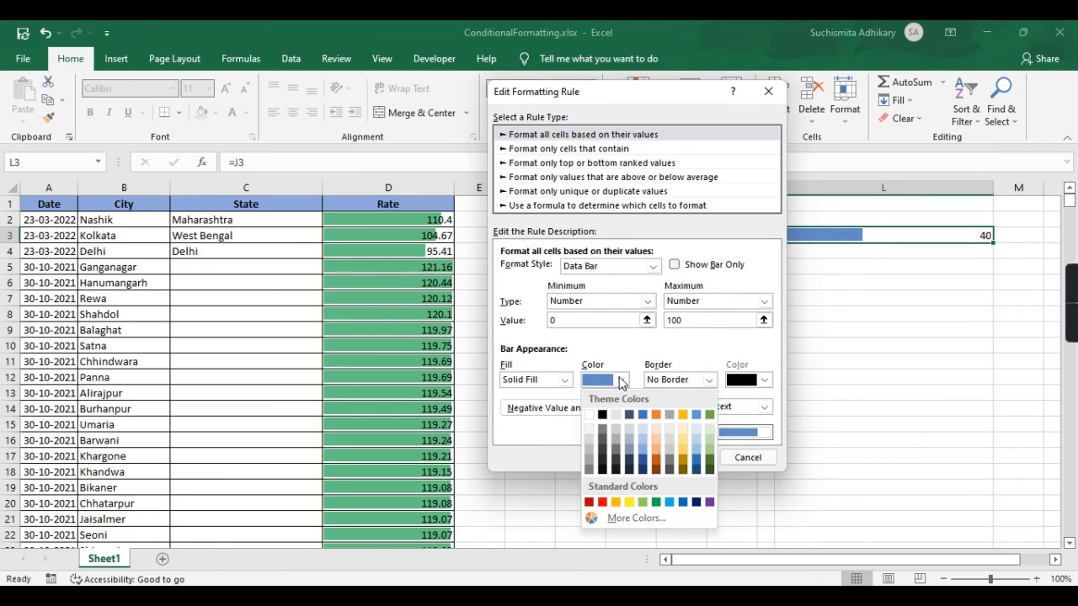
click(684, 416)
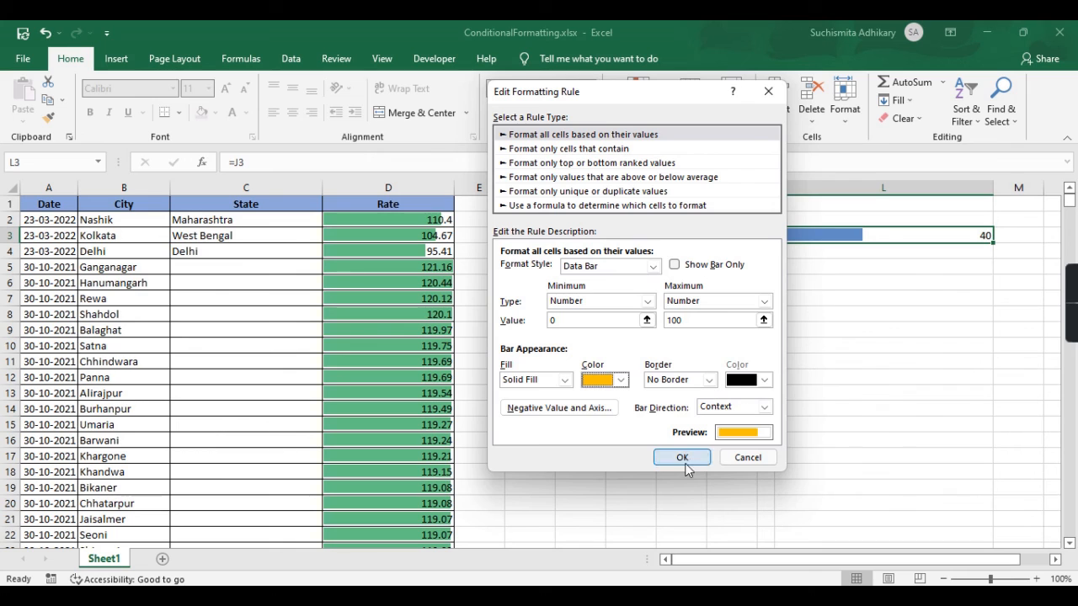
click(684, 459)
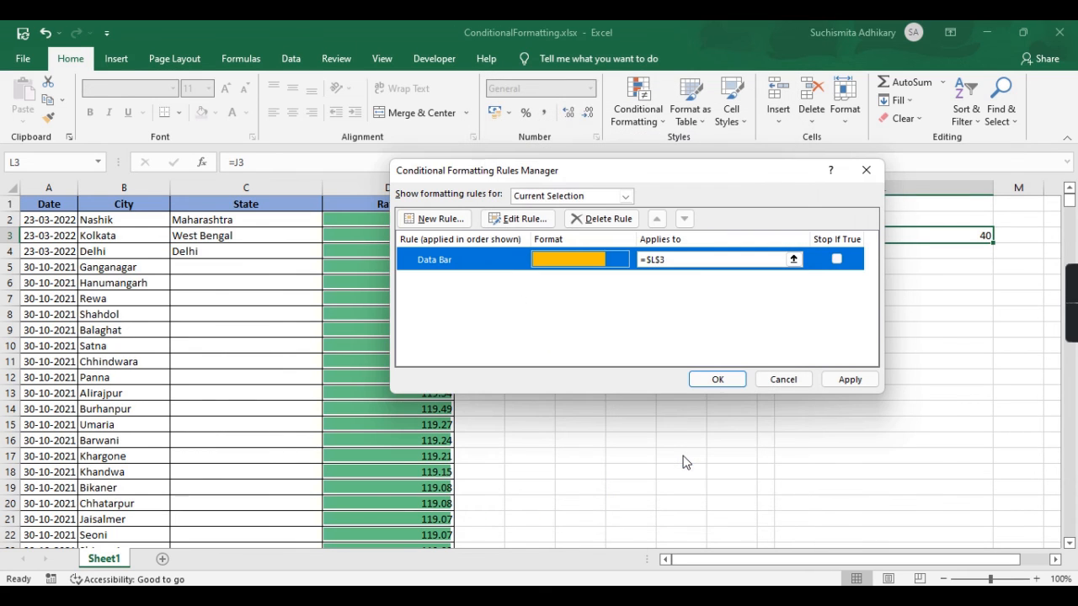
click(717, 380)
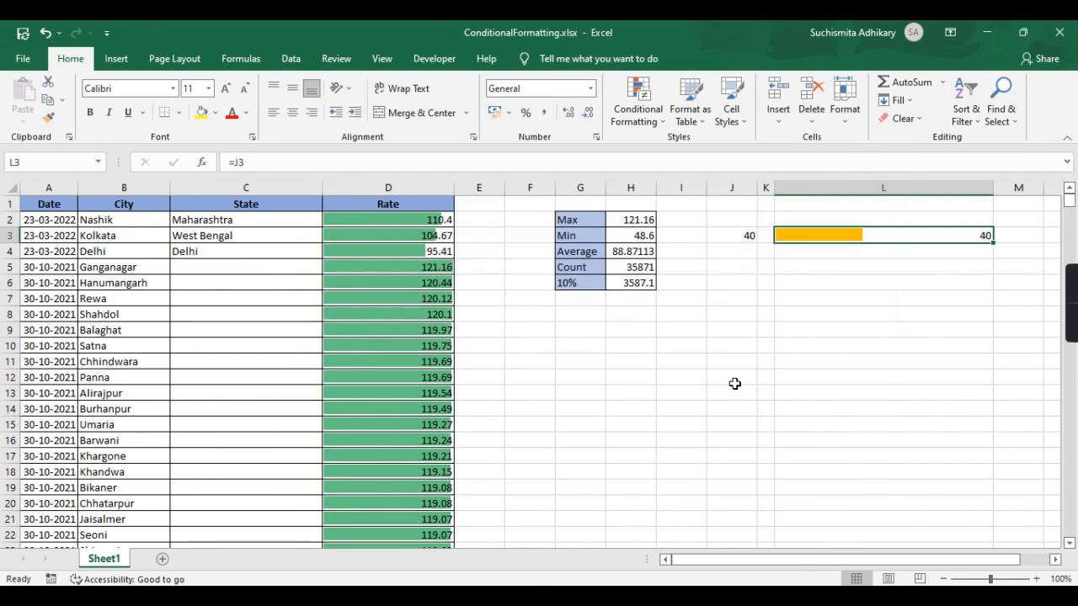
- Try the progress bar with different sample values in J3, entering 70, 64, 89 and 10 in turn
click(736, 236)
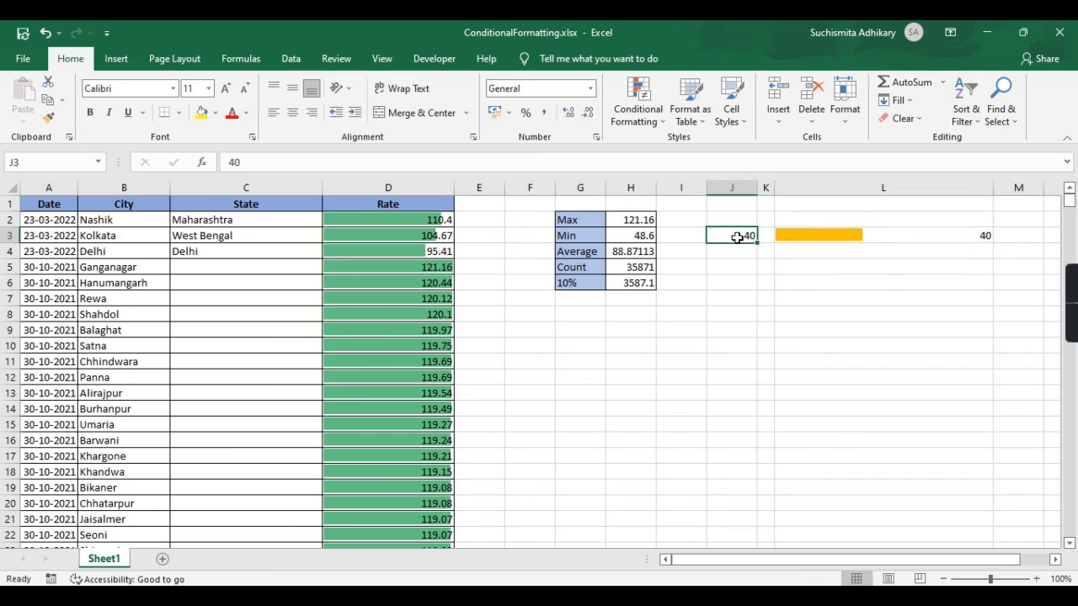
text(70)
key(Return)
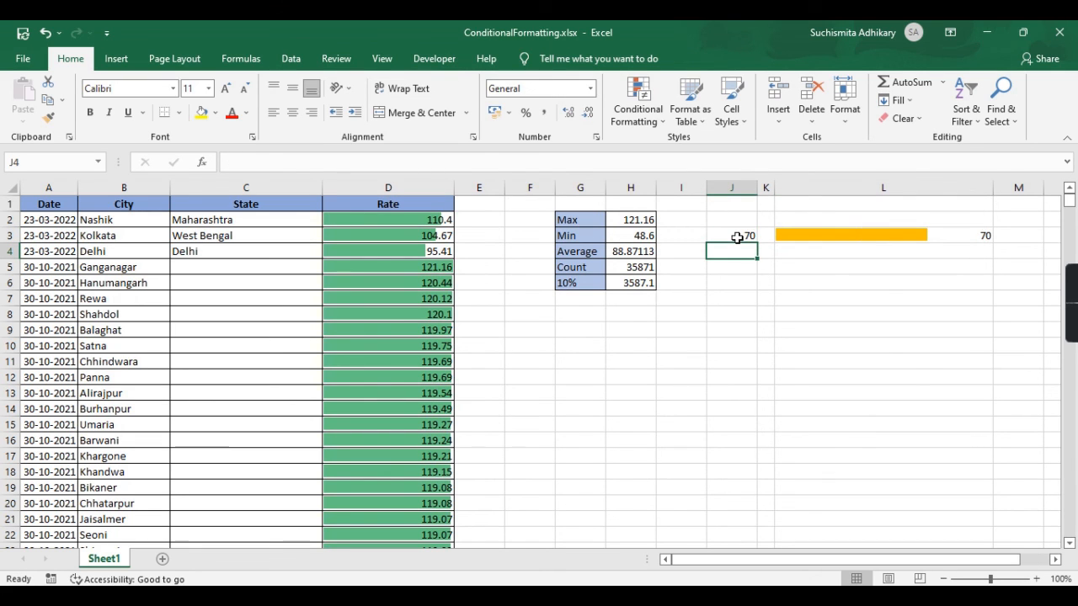
click(722, 235)
text(64)
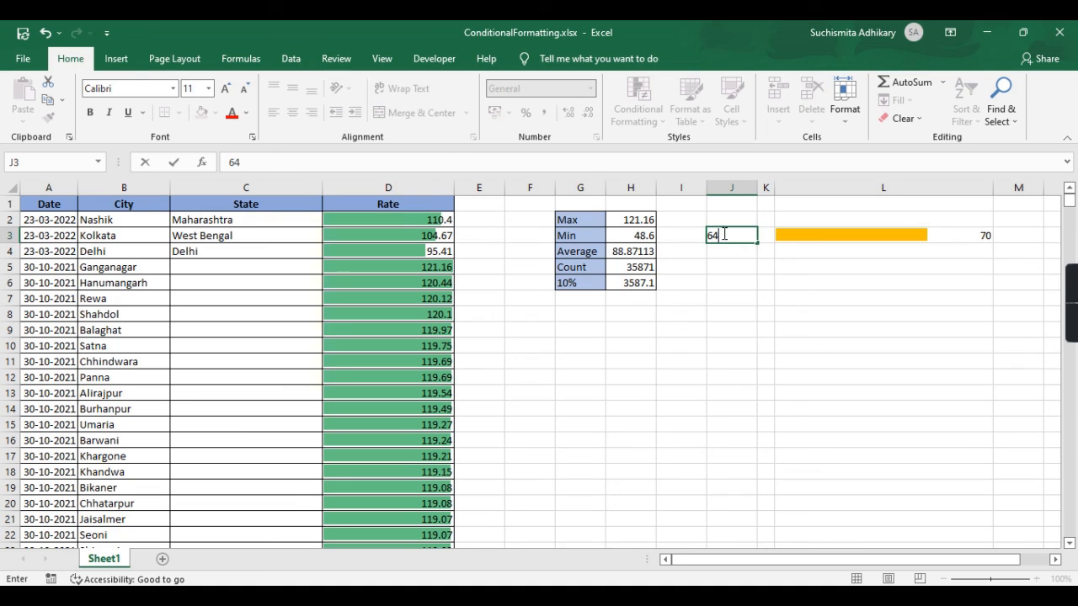
key(Return)
click(723, 234)
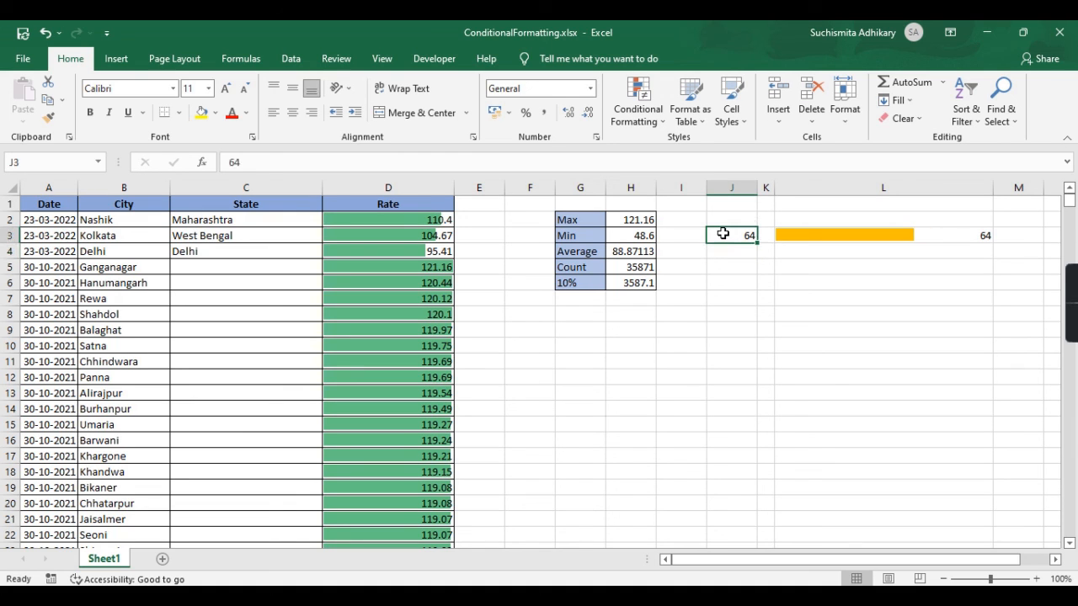
text(89)
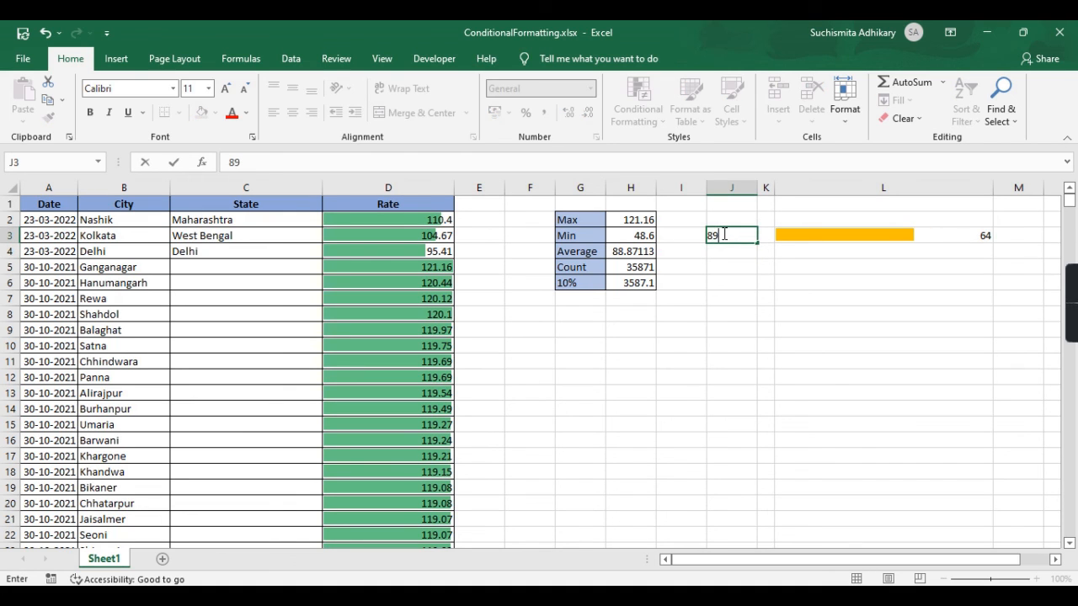
key(Return)
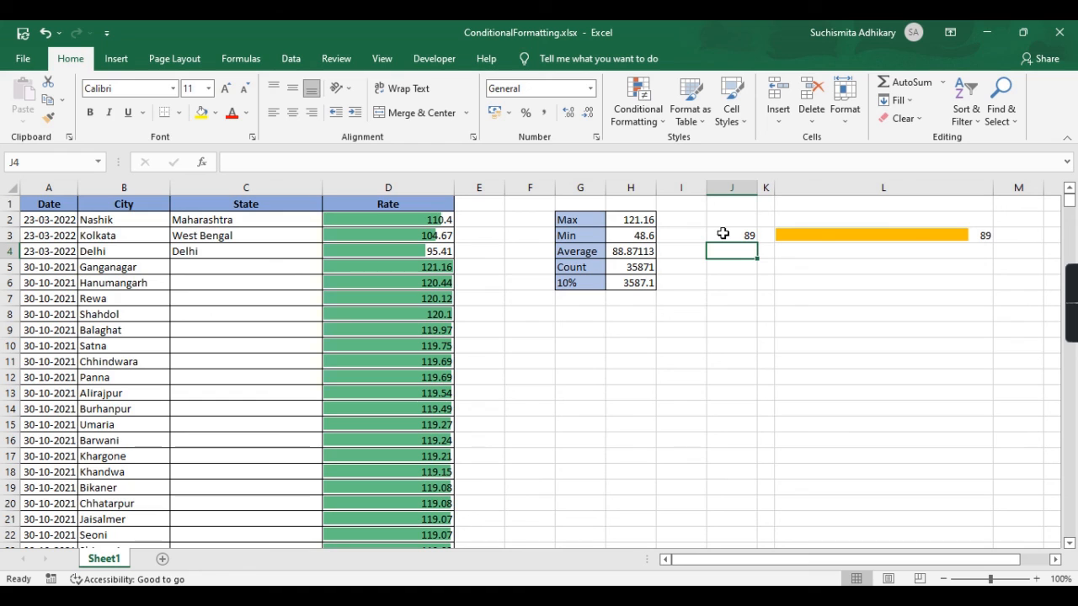
click(722, 234)
text(10)
key(Return)
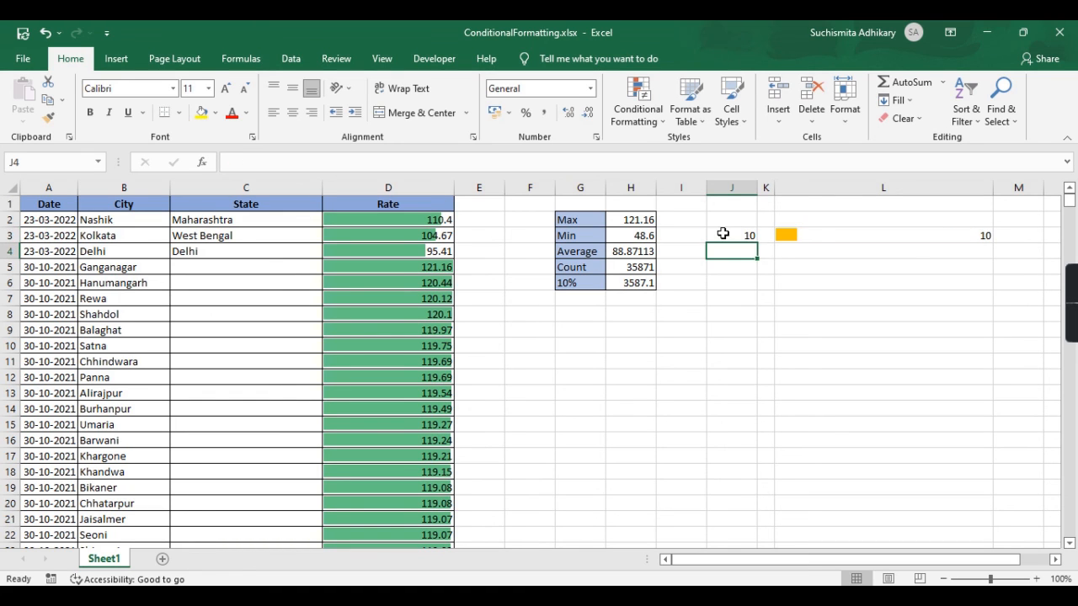
- Set the sample value in J3 to 95 and select the progress bar cell L3
click(722, 234)
text(95)
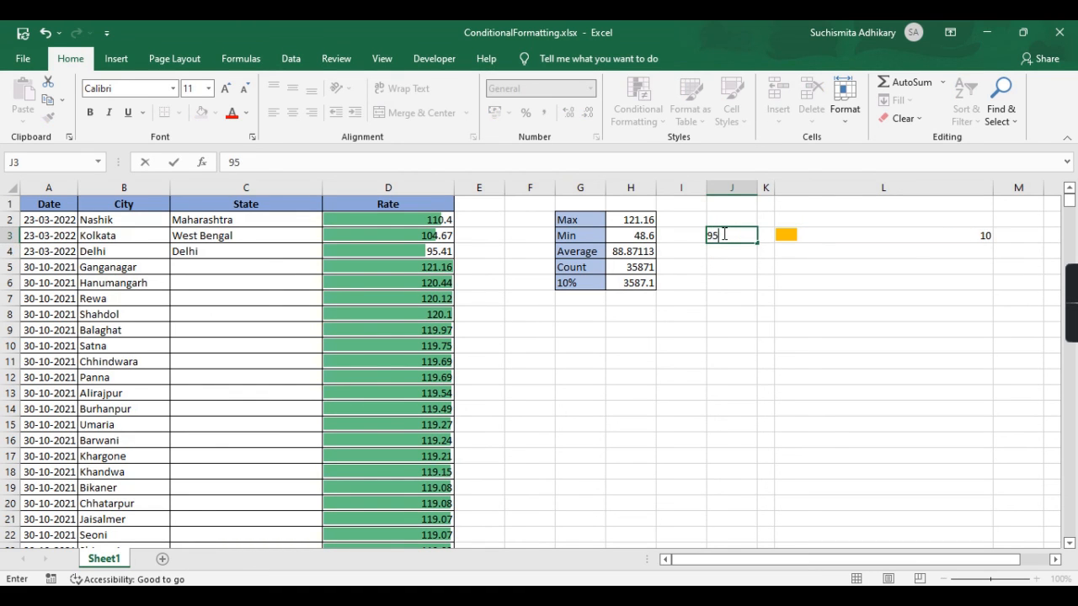
key(Return)
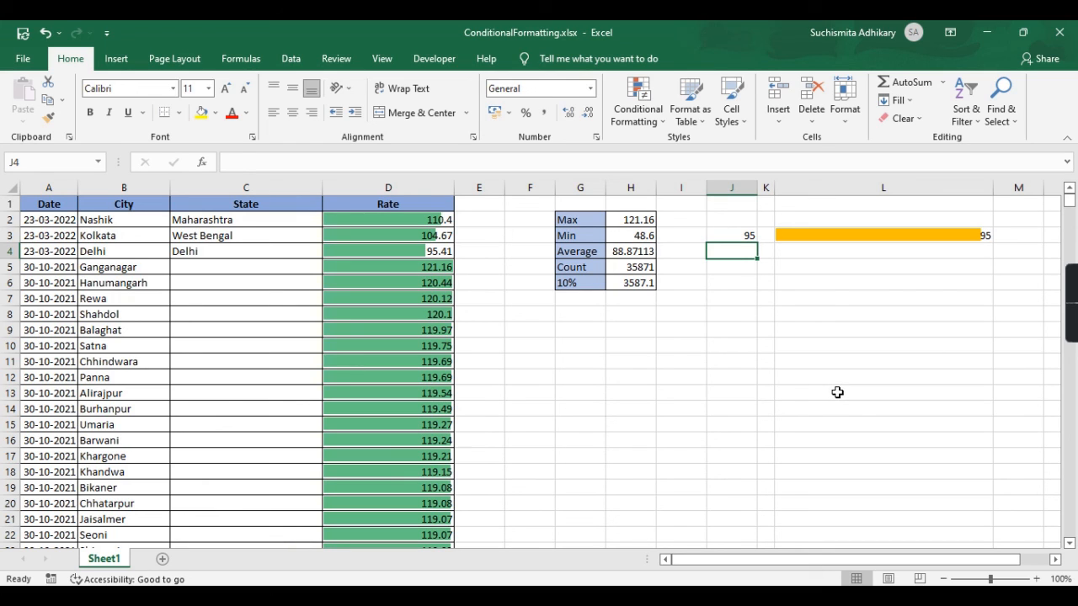
click(871, 236)
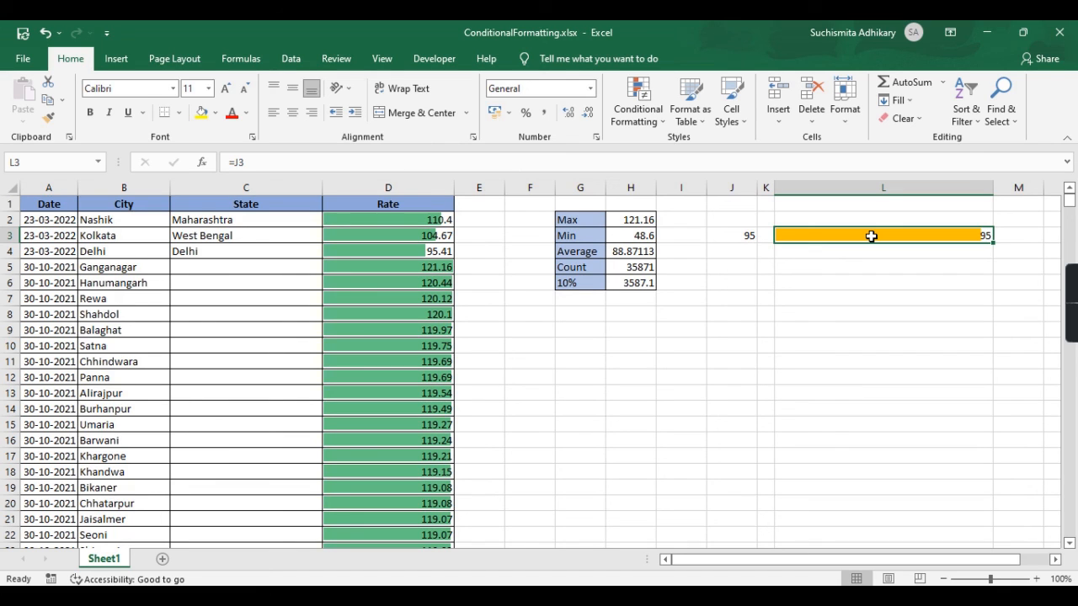